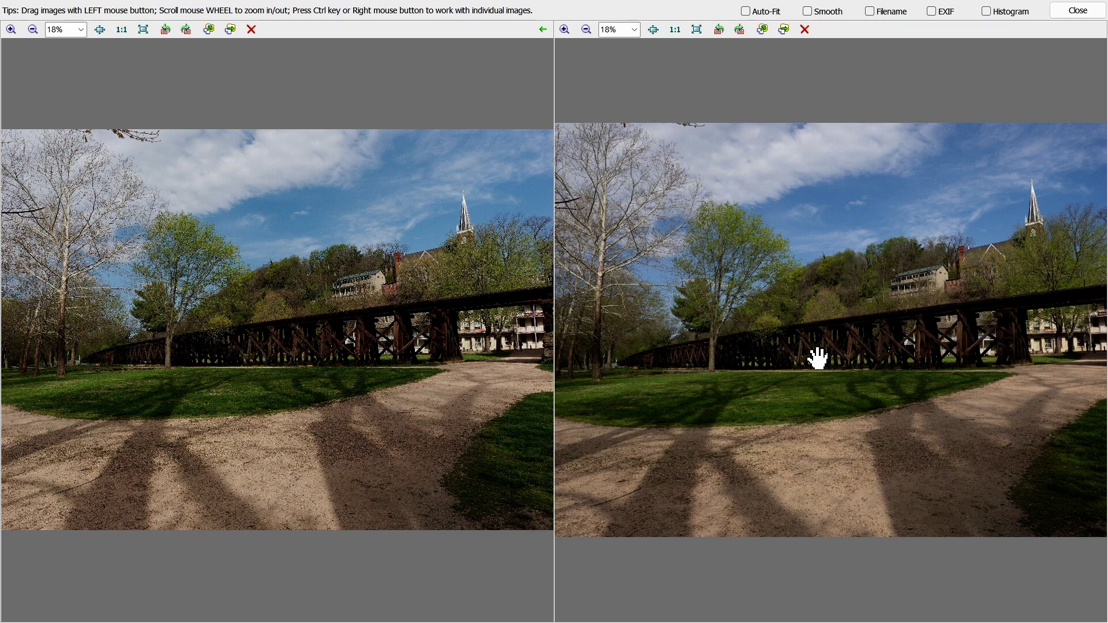
# Step: Zoom into both bridge versions and pan across to compare the hillside house
pyautogui.scroll(5, 404, 319)
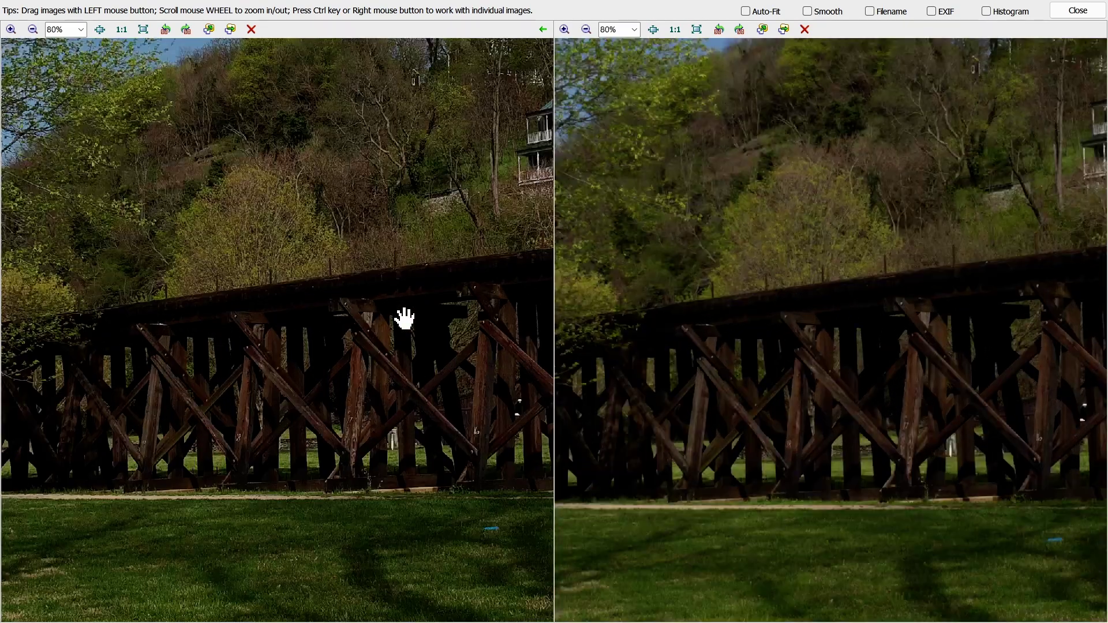
pyautogui.scroll(1, 404, 319)
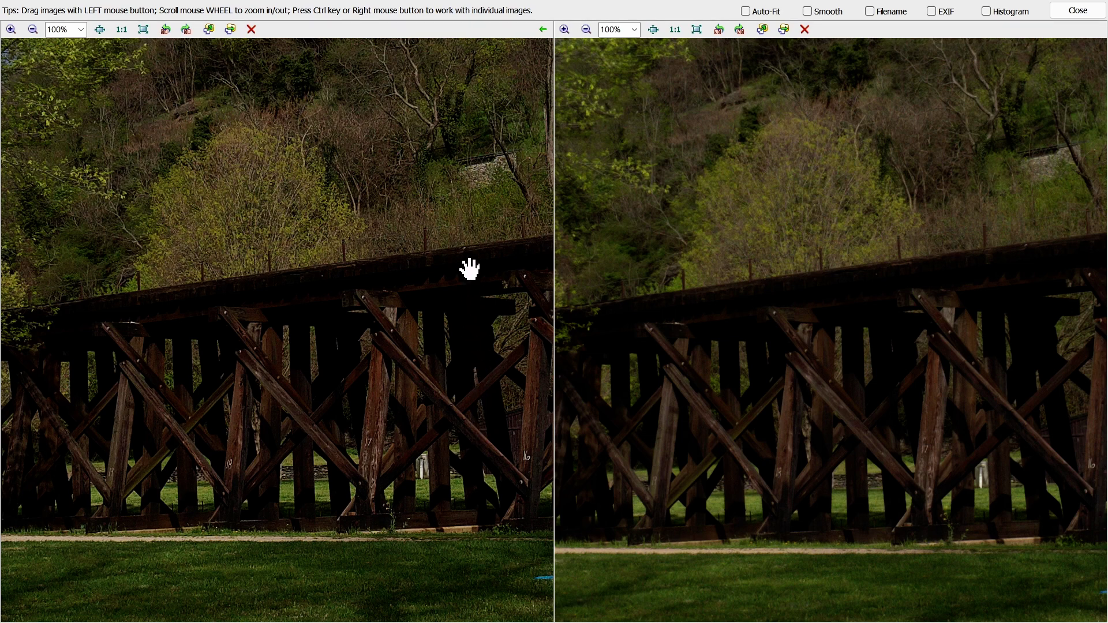
pyautogui.moveTo(471, 200); pyautogui.dragTo(178, 371)
pyautogui.moveTo(312, 290); pyautogui.dragTo(237, 317)
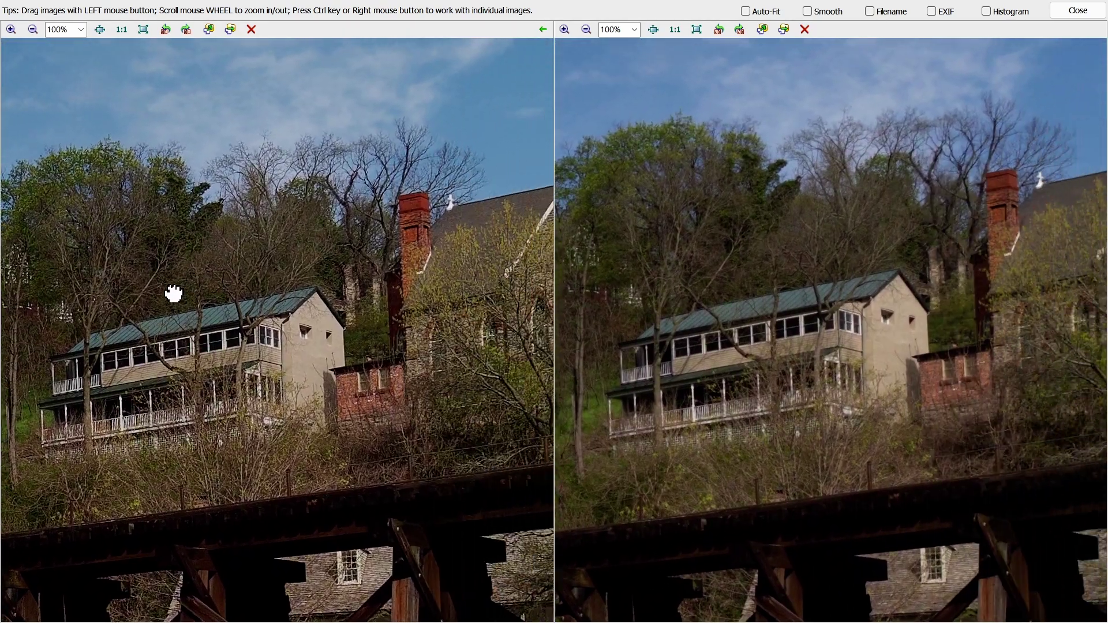
pyautogui.moveTo(173, 293); pyautogui.dragTo(131, 304)
pyautogui.scroll(2, 267, 383)
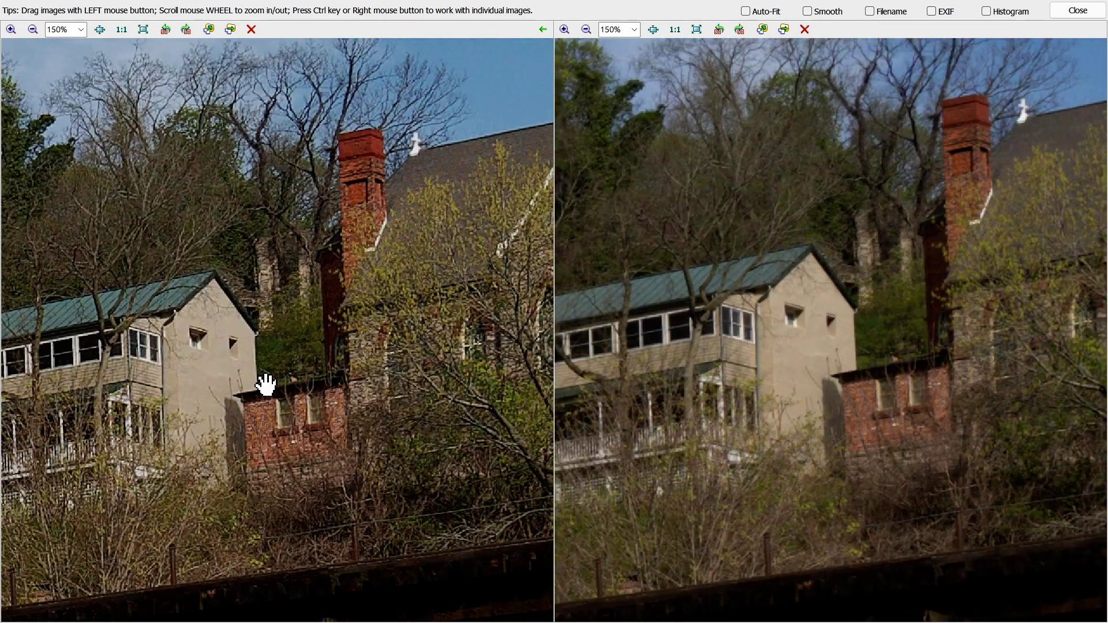
pyautogui.scroll(2, 268, 383)
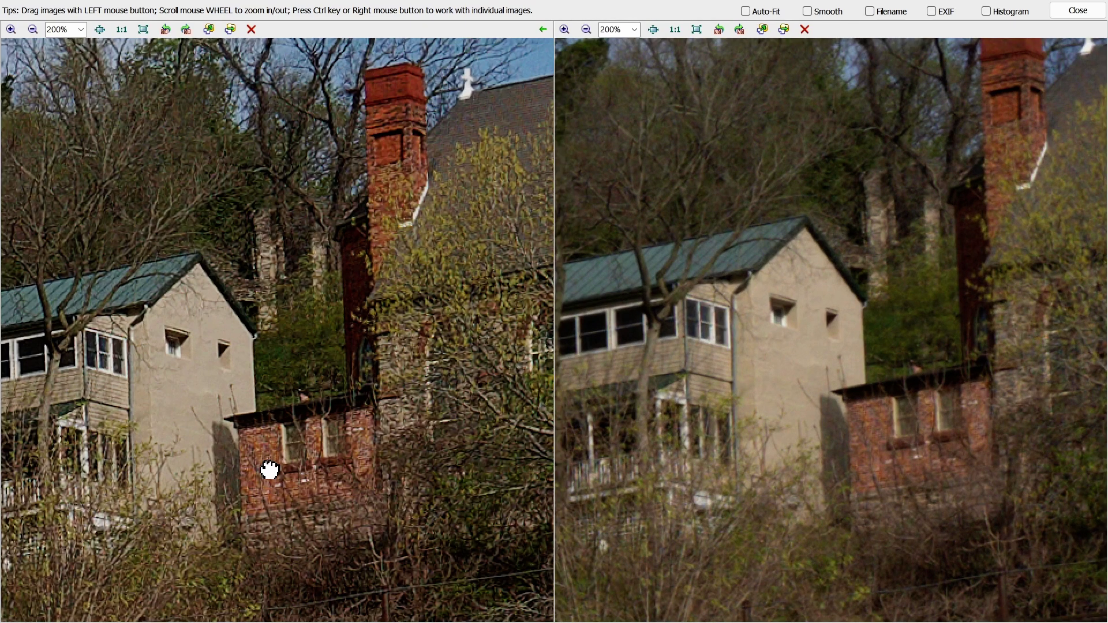
# Step: Pan both views up to the bare trees and sky, then back to the hillside house
pyautogui.moveTo(270, 471); pyautogui.dragTo(348, 610)
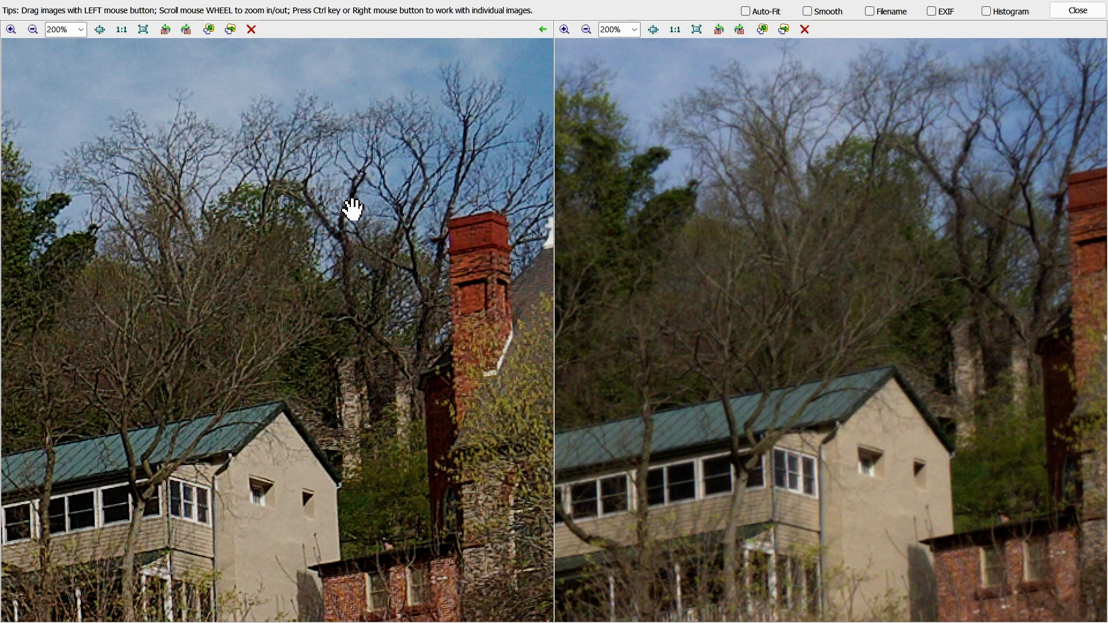
pyautogui.scroll(-1, 351, 209)
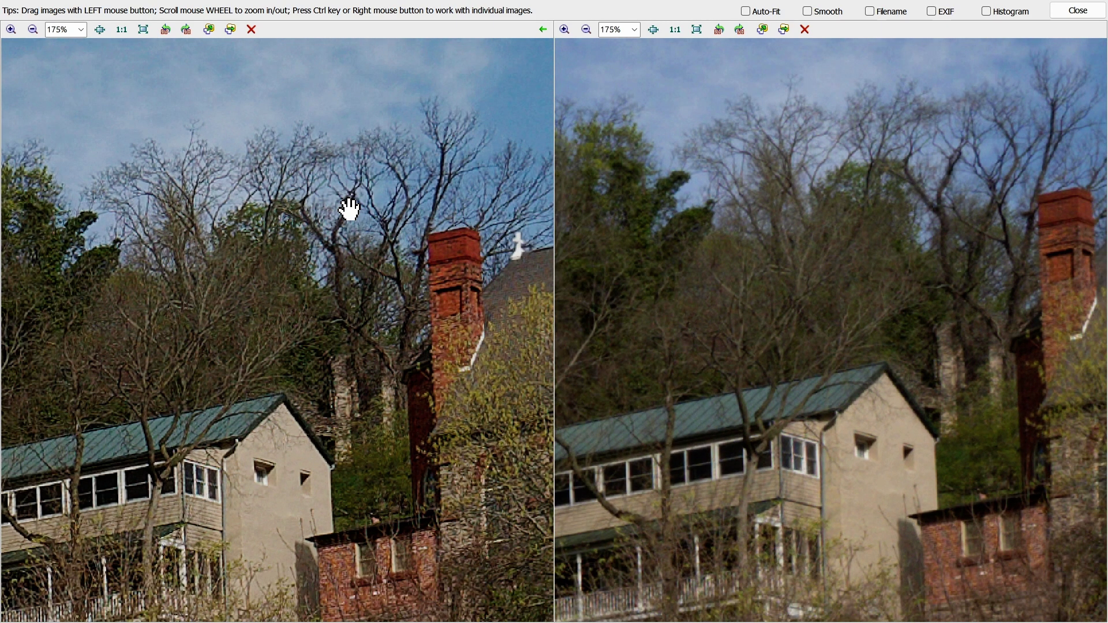
pyautogui.scroll(-10, 351, 209)
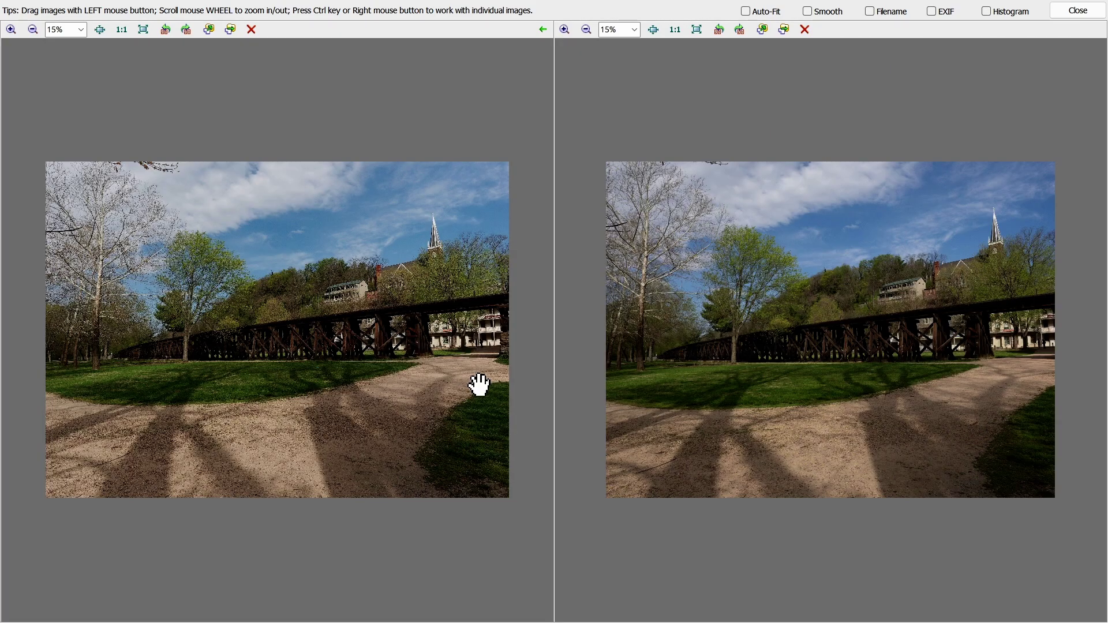
pyautogui.scroll(8, 479, 384)
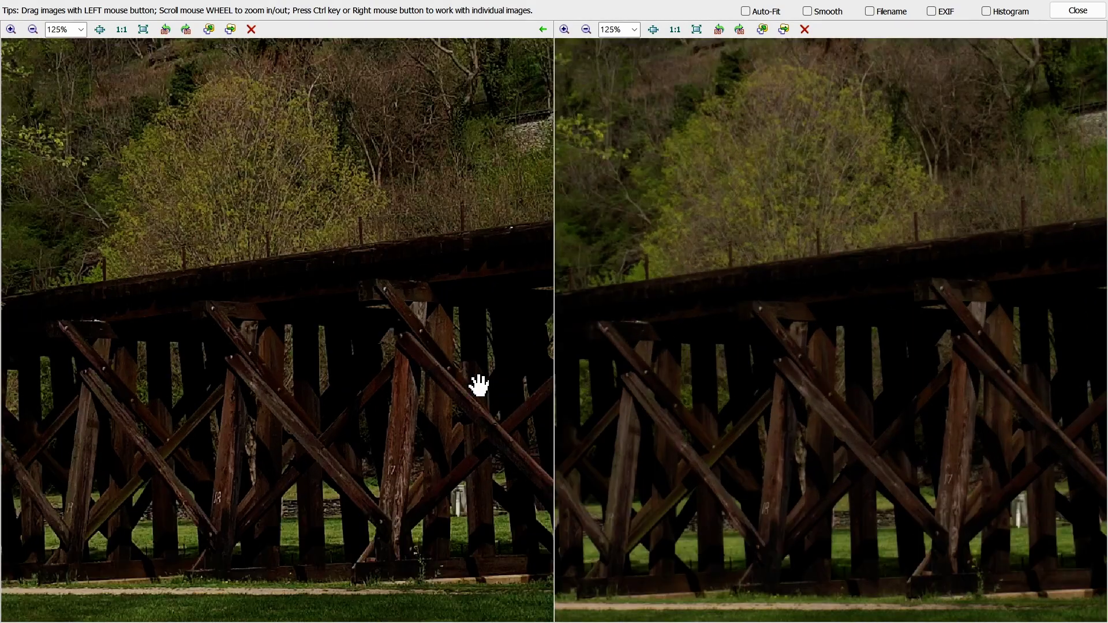
pyautogui.moveTo(499, 354); pyautogui.dragTo(172, 348)
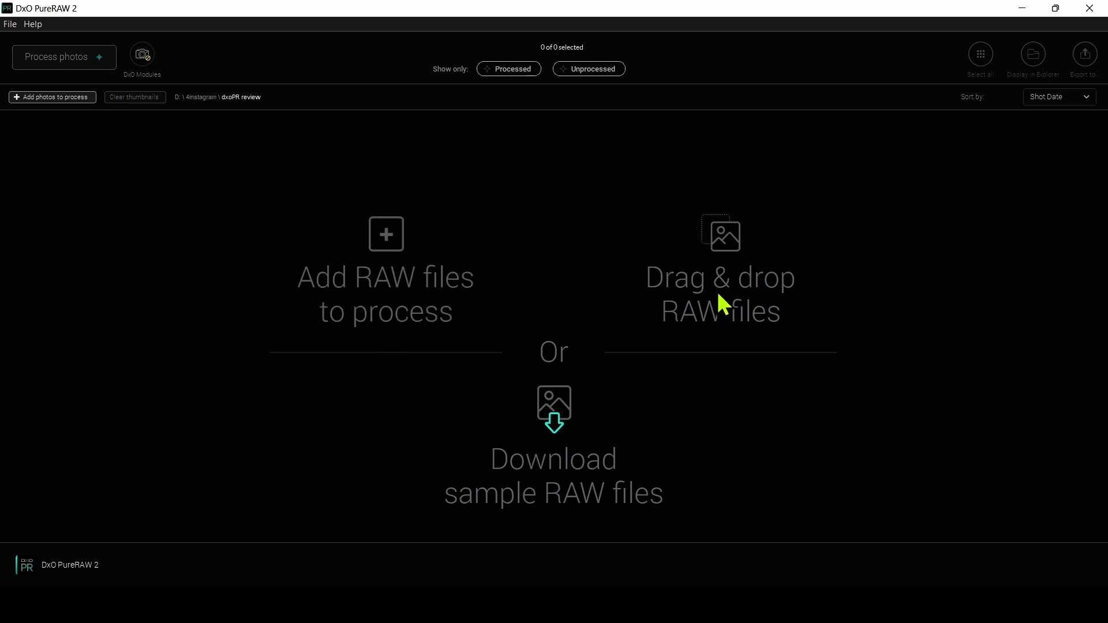
# Step: Bring up DxO PureRAW 2's Add photos dialog on the dxoPR review folder
pyautogui.click(393, 271)
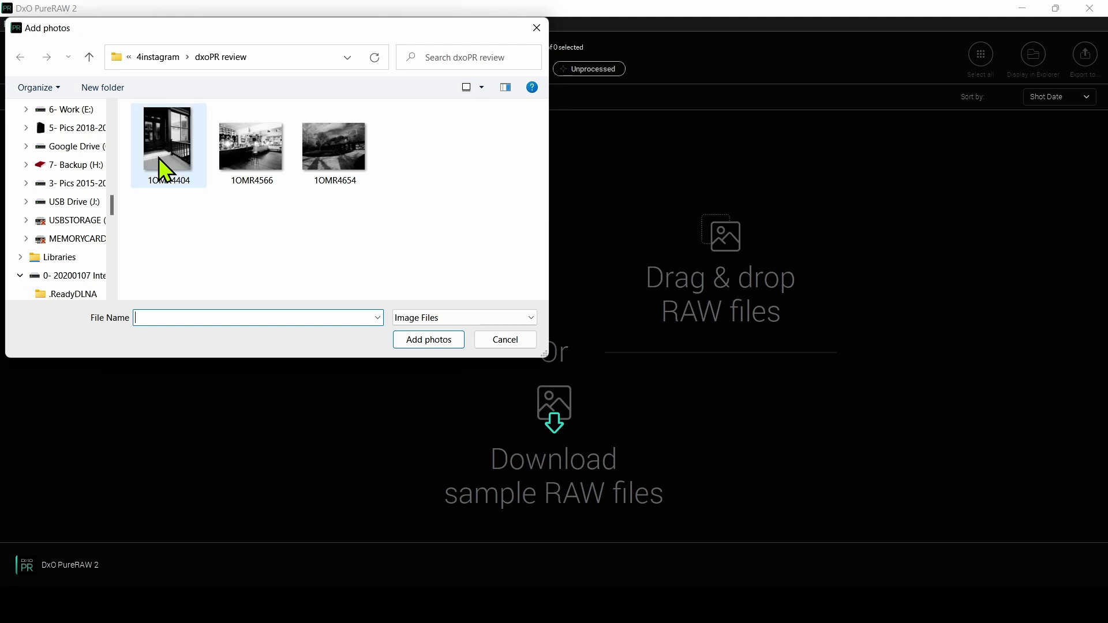
# Step: Select the three ORF files 1OMR4404 through 1OMR4654 and add them to the workspace
pyautogui.click(159, 159)
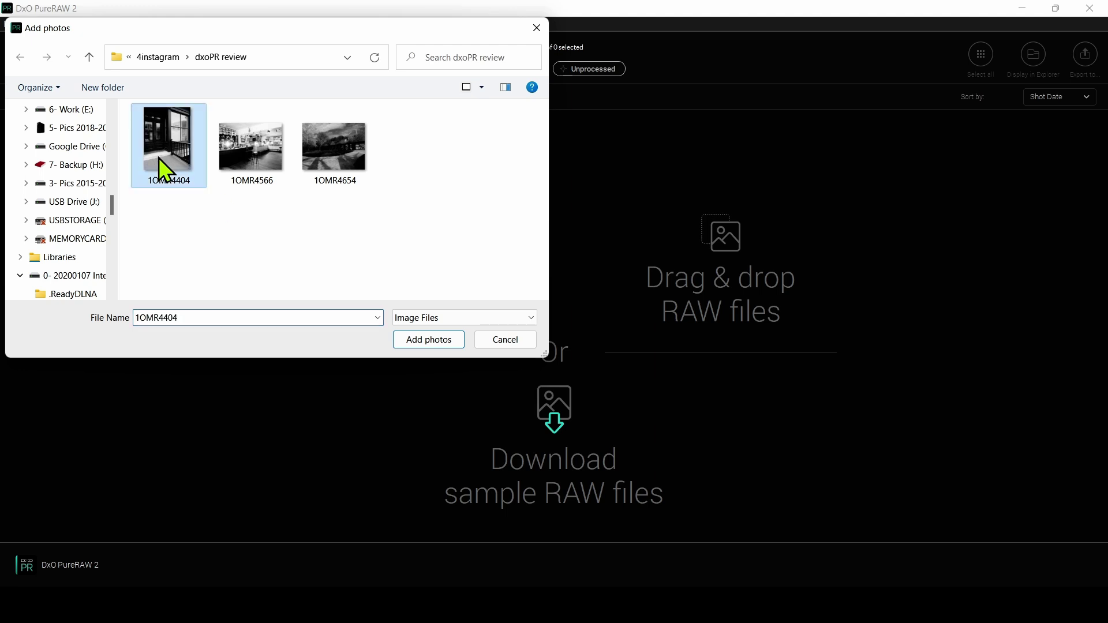
pyautogui.keyDown('shift'); pyautogui.click(317, 182); pyautogui.keyUp('shift')
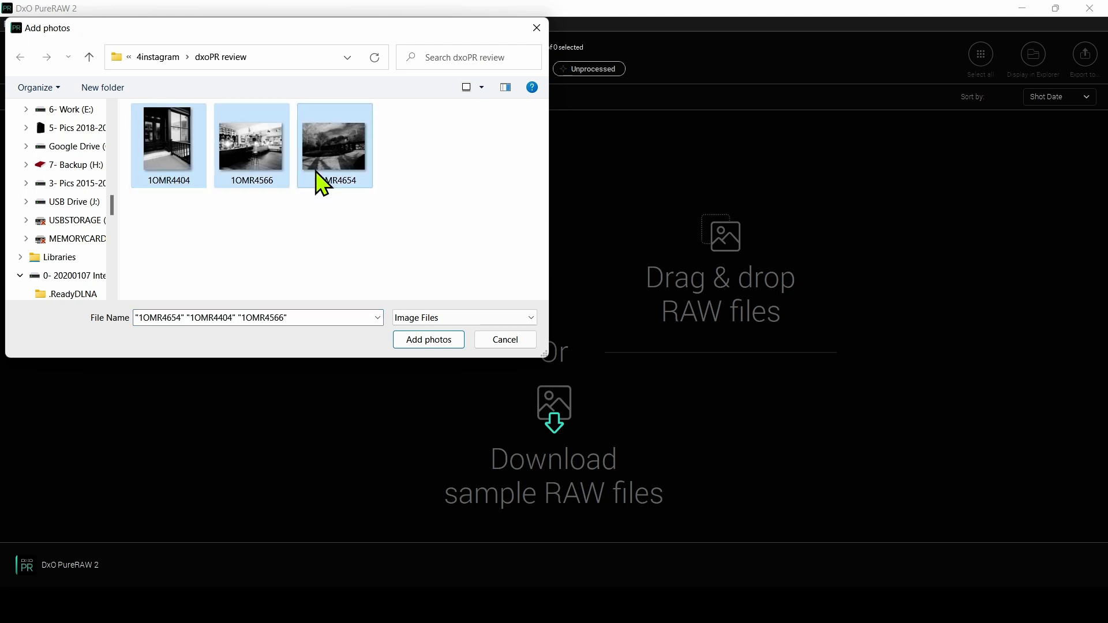
pyautogui.click(418, 348)
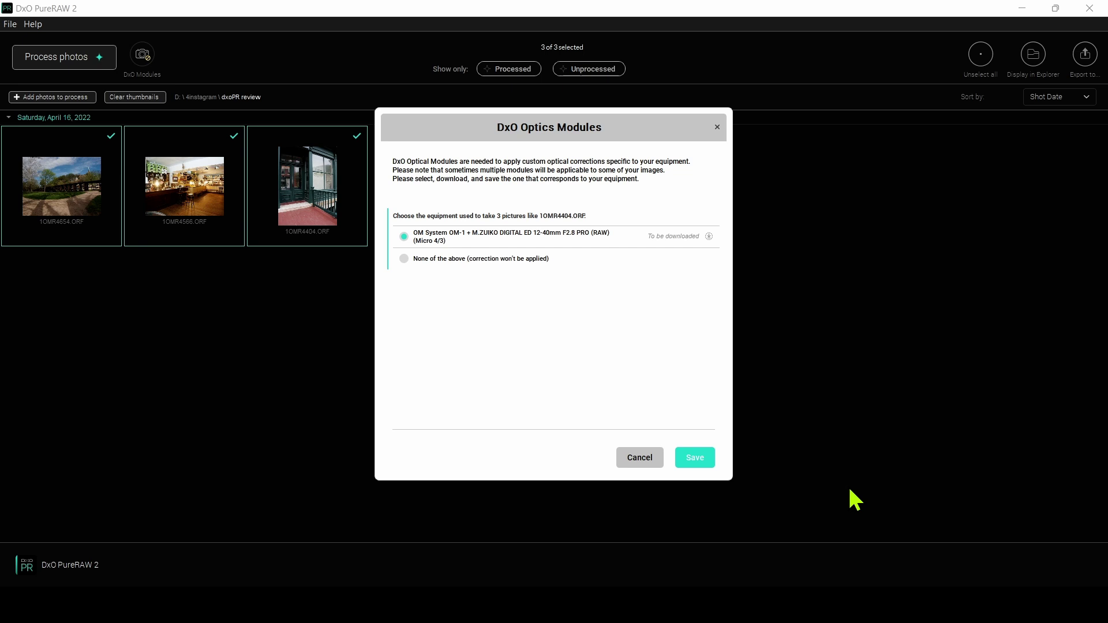
# Step: Download the OM-1 optics module, reselect all three photos, and bring up Process 3 photos
pyautogui.click(705, 459)
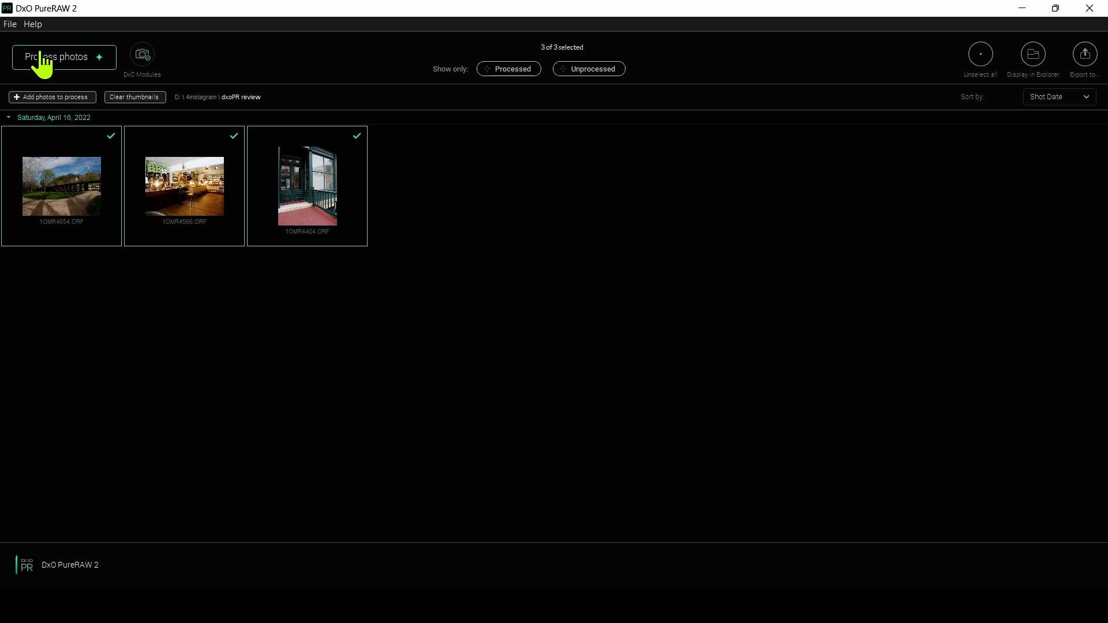
pyautogui.click(46, 182)
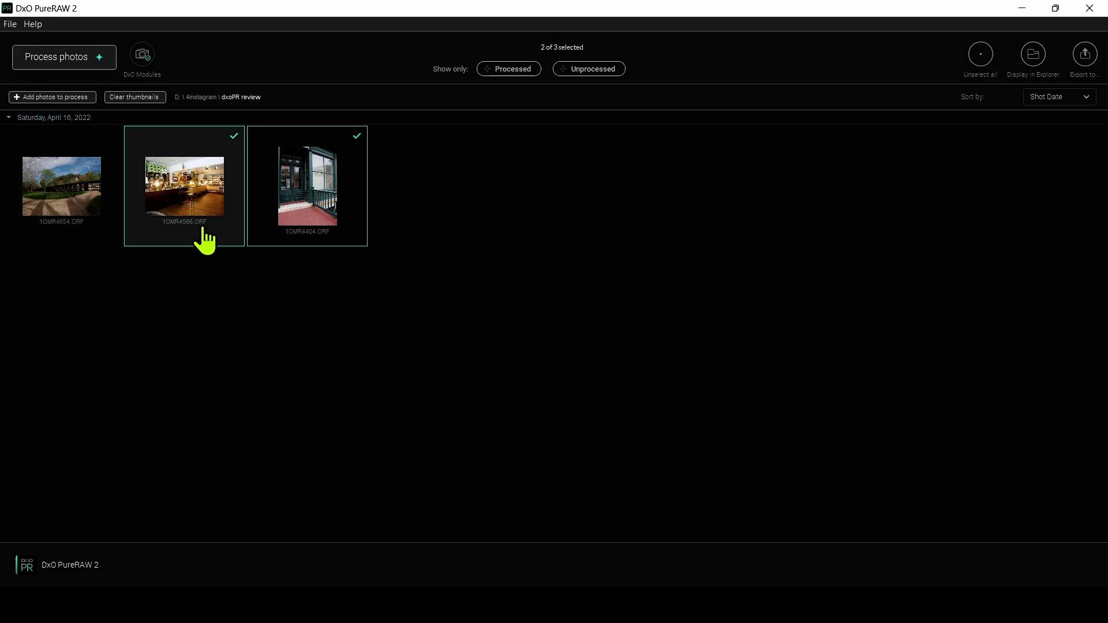
pyautogui.click(257, 211)
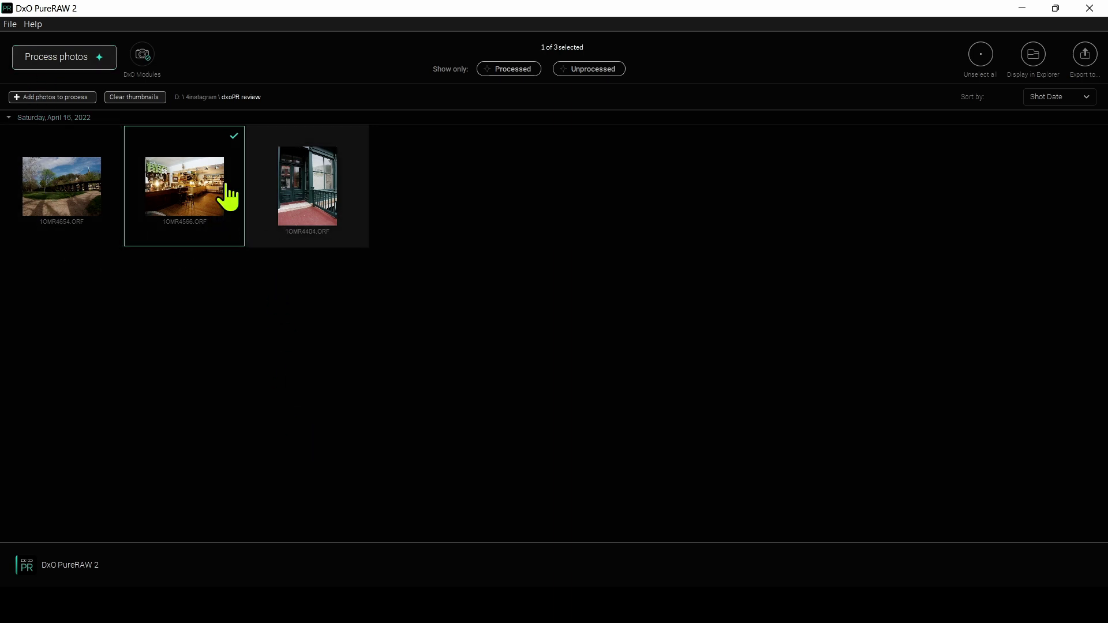
pyautogui.click(62, 186)
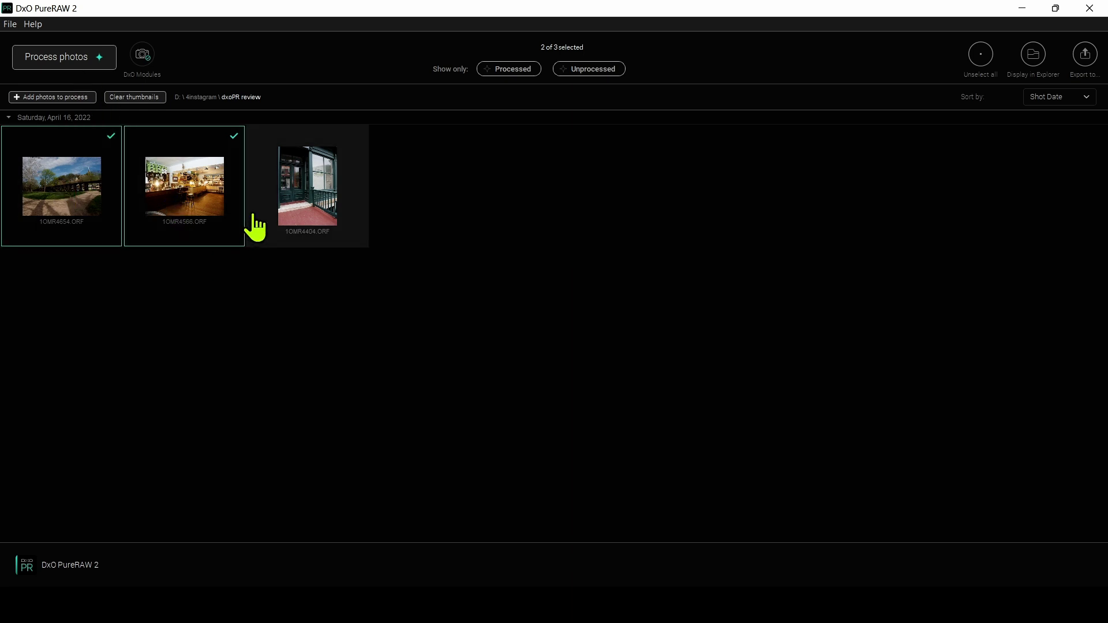
pyautogui.click(259, 219)
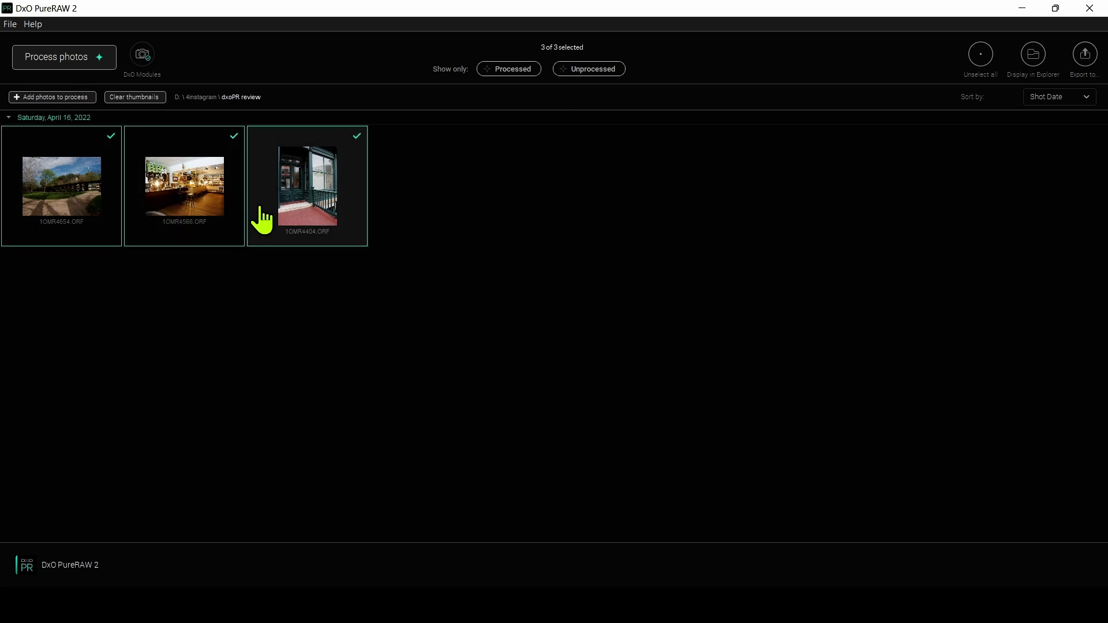
pyautogui.click(99, 74)
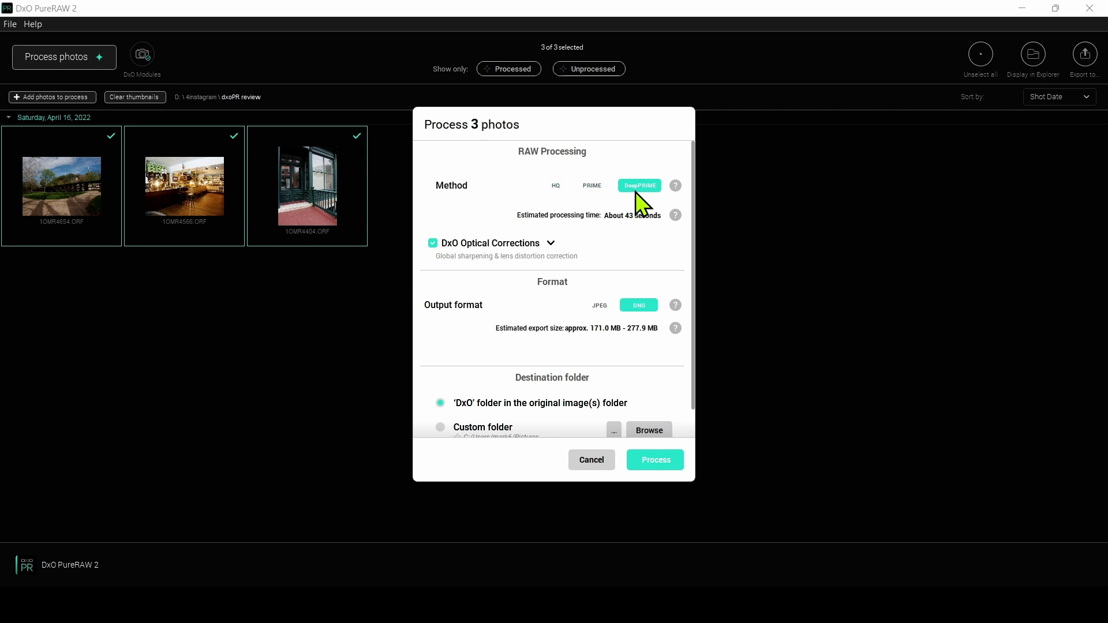
# Step: Switch the processing method to HQ, keeping DNG output and DxO Optical Corrections on
pyautogui.click(556, 186)
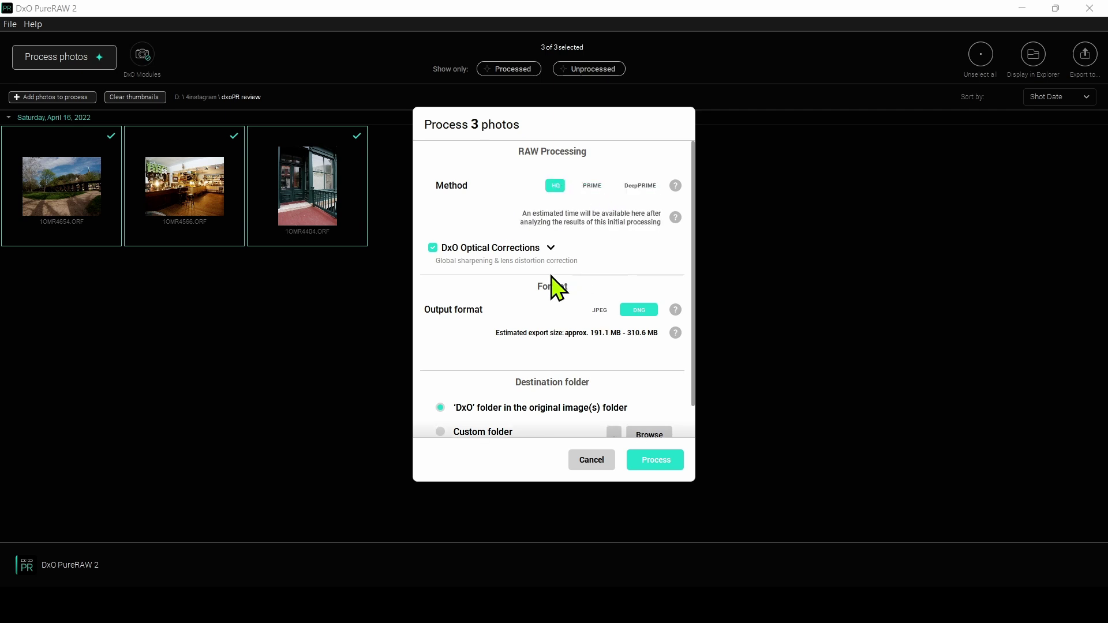
pyautogui.click(433, 248)
pyautogui.click(433, 249)
pyautogui.scroll(-1, 587, 366)
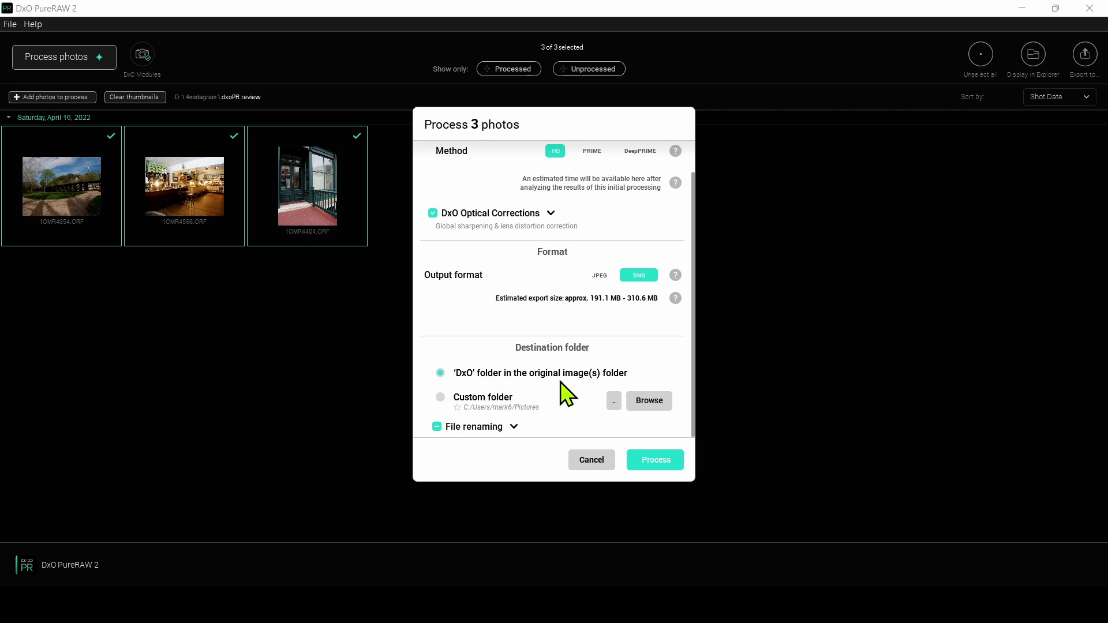
# Step: Enable File renaming, process the HQ batch, then start a second run with PRIME
pyautogui.click(514, 427)
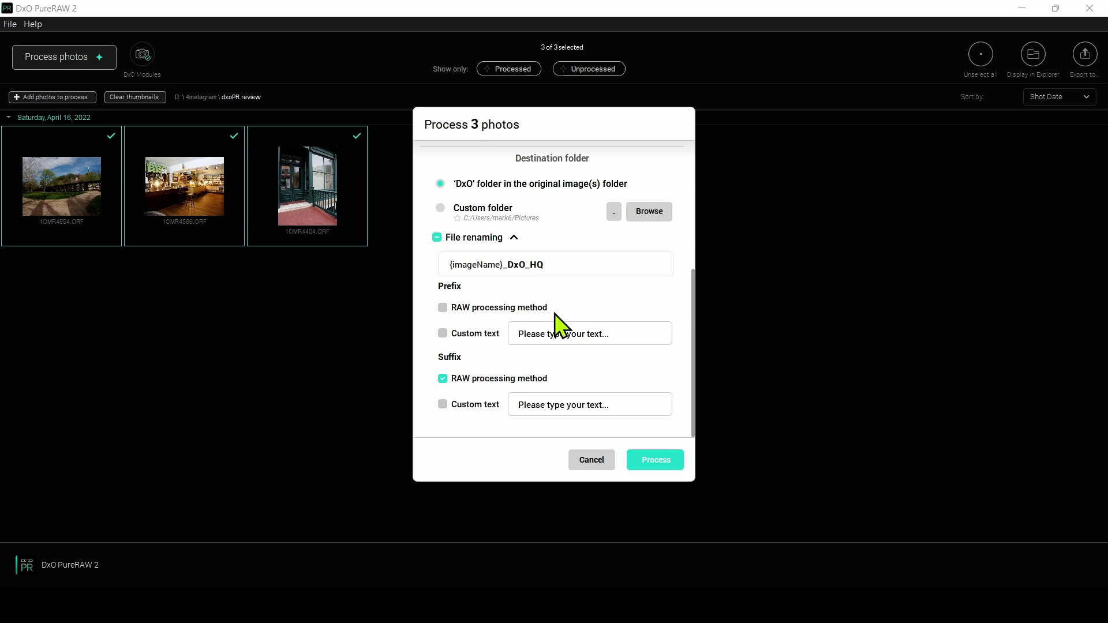
pyautogui.click(657, 461)
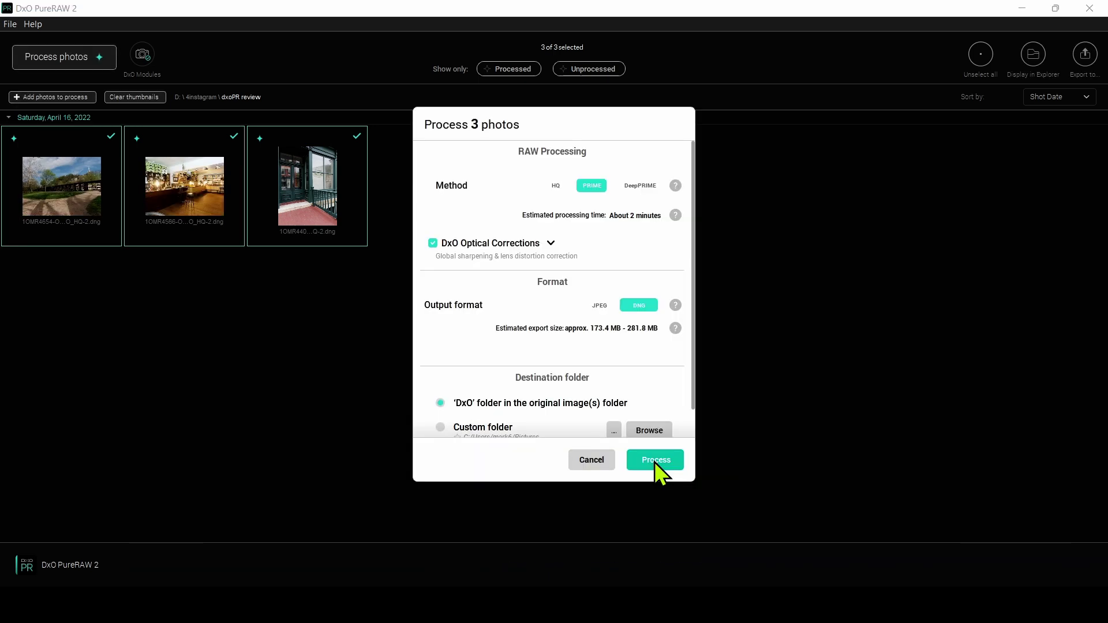
pyautogui.click(656, 460)
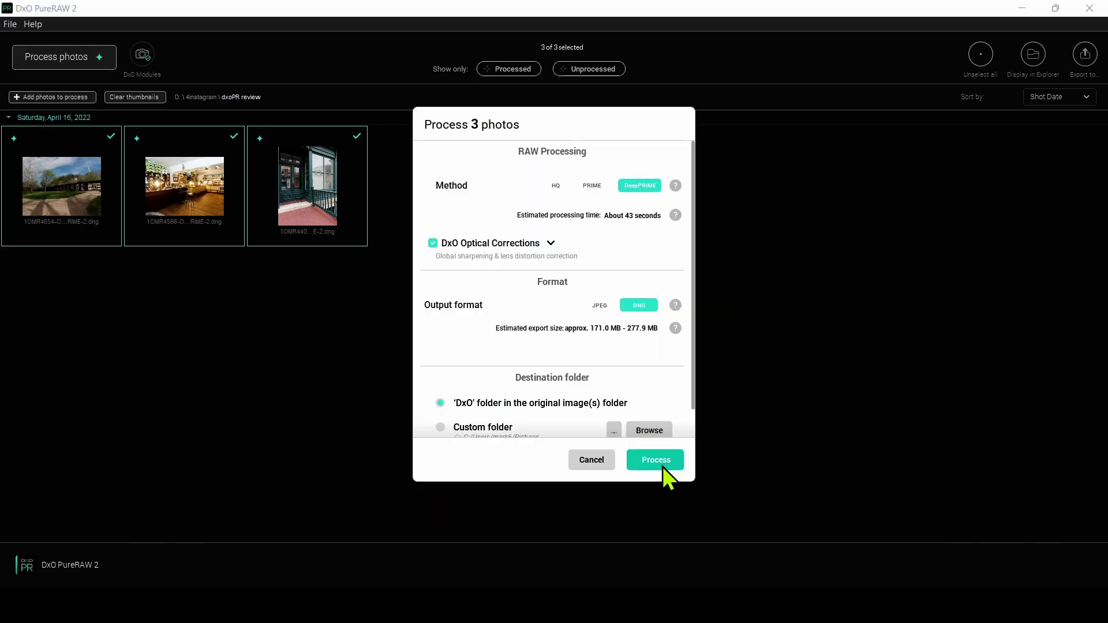
# Step: Start PRIME processing of the three photos
pyautogui.click(662, 466)
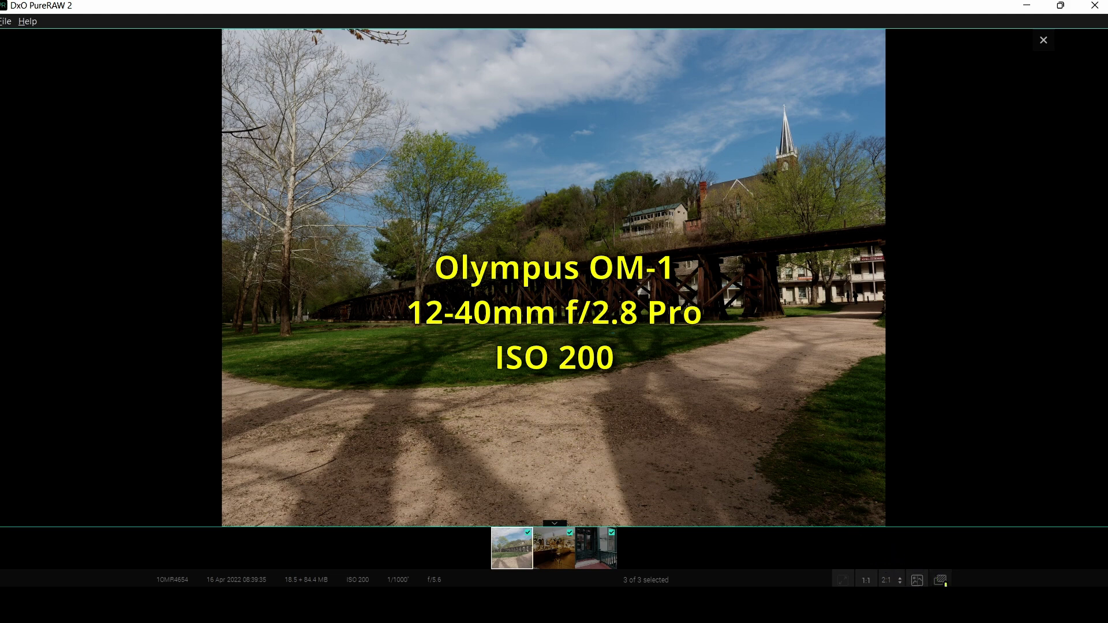
# Step: Zoom into the bridge photo's sky above the trees and compare Original RAW with Processed DNG
pyautogui.click(940, 580)
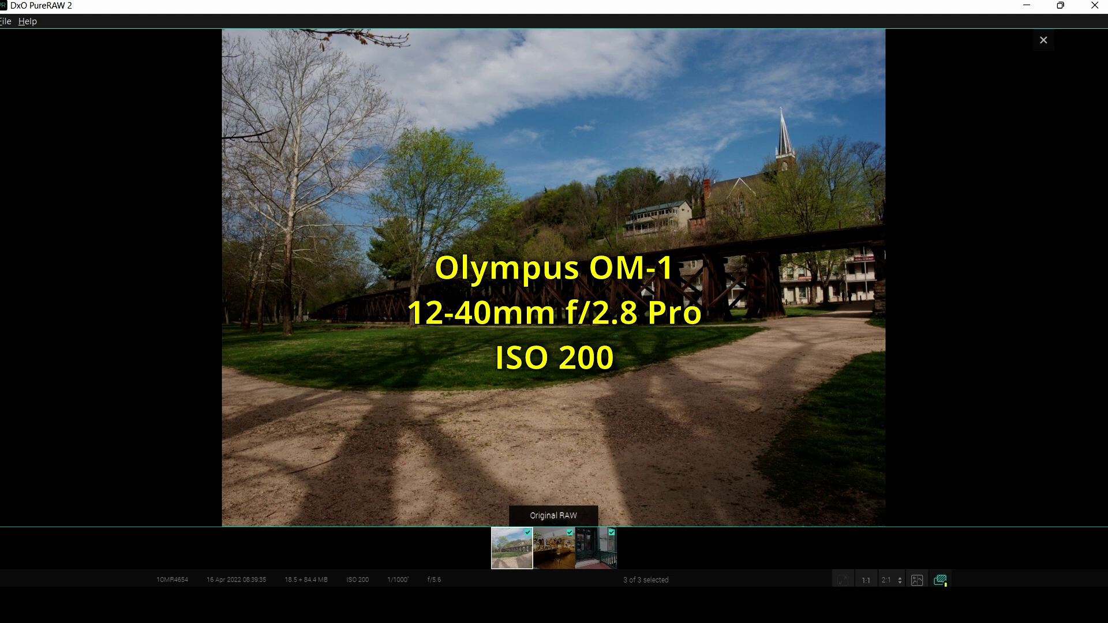
pyautogui.click(940, 580)
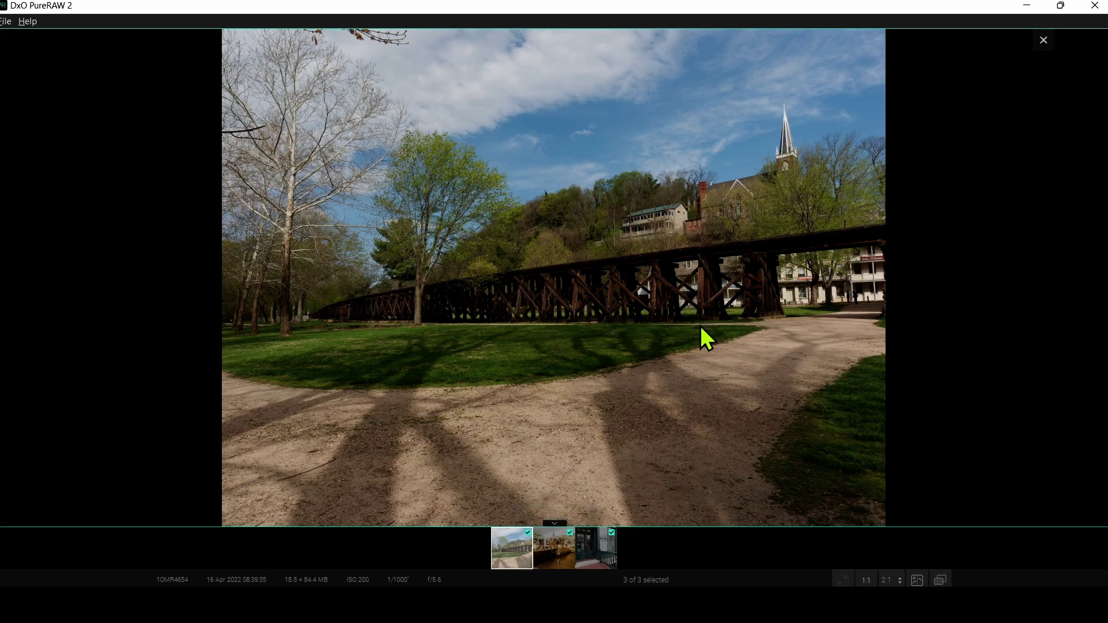
pyautogui.scroll(2, 550, 196)
pyautogui.scroll(4, 549, 195)
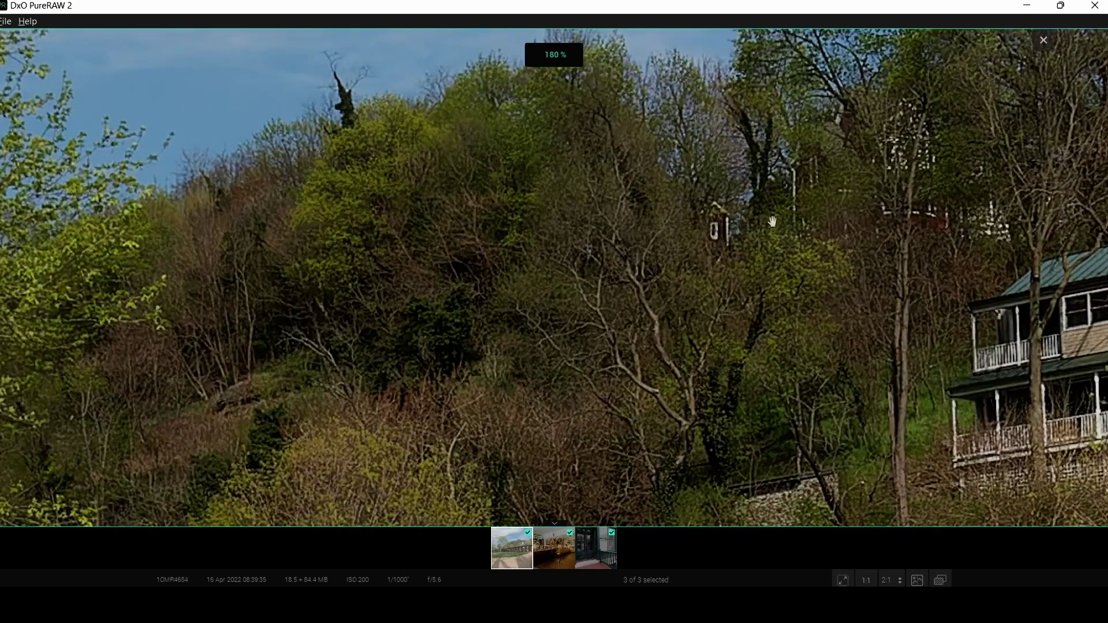
pyautogui.moveTo(772, 221); pyautogui.dragTo(577, 422)
pyautogui.moveTo(516, 207); pyautogui.dragTo(678, 366)
pyautogui.scroll(2, 631, 324)
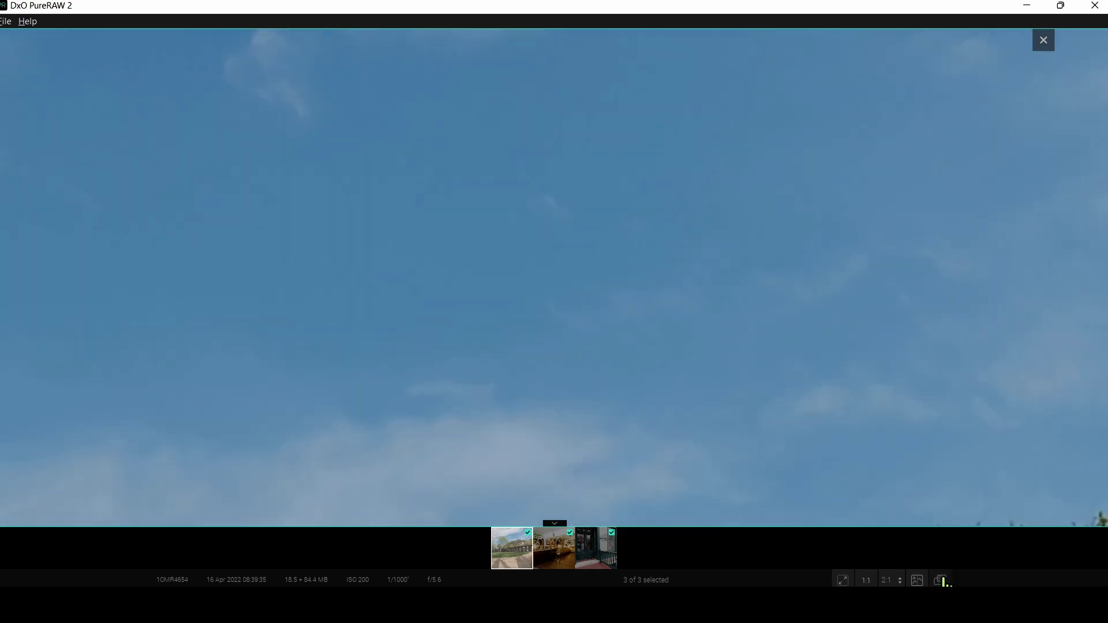
pyautogui.click(941, 580)
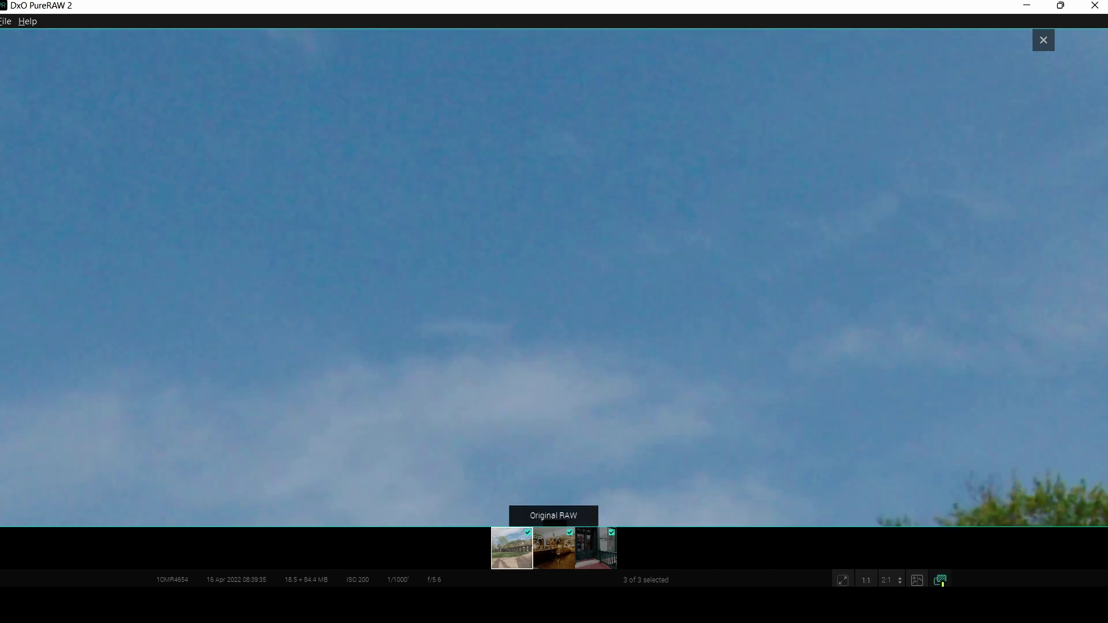
pyautogui.click(941, 580)
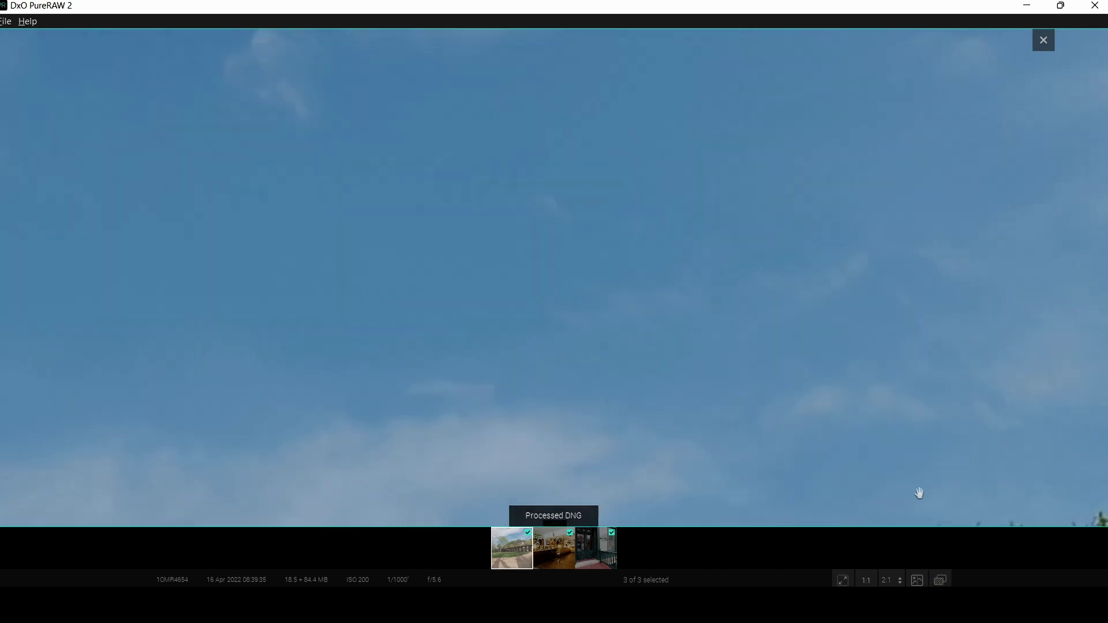
# Step: Compare a close-up of the trestle supports and lower building between original RAW and DNG
pyautogui.scroll(-5, 912, 473)
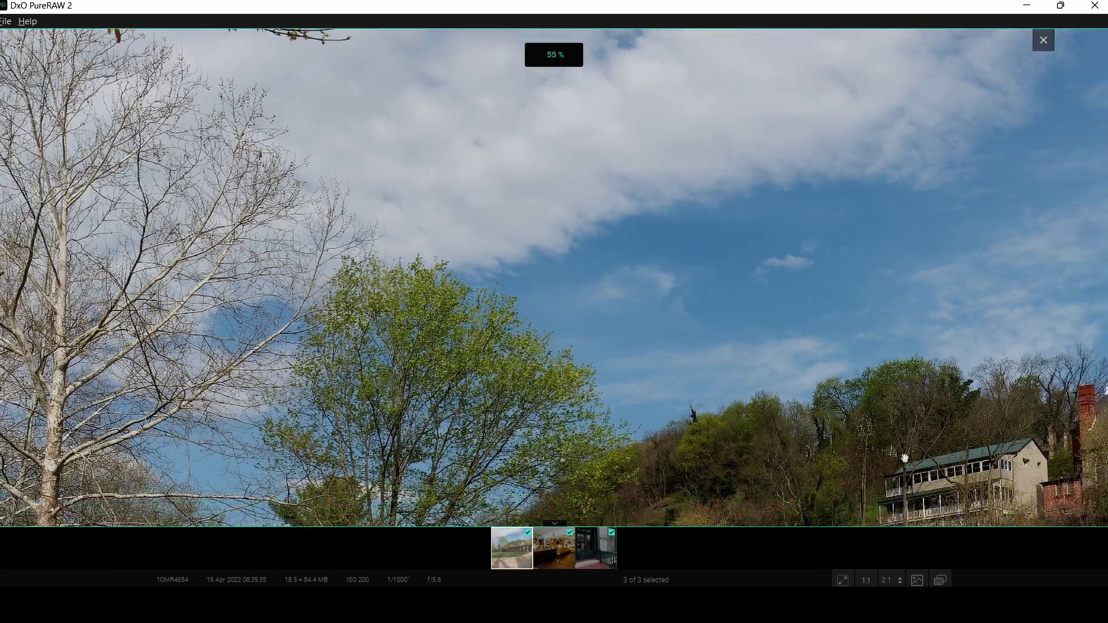
pyautogui.moveTo(905, 459); pyautogui.dragTo(590, 262)
pyautogui.scroll(5, 596, 362)
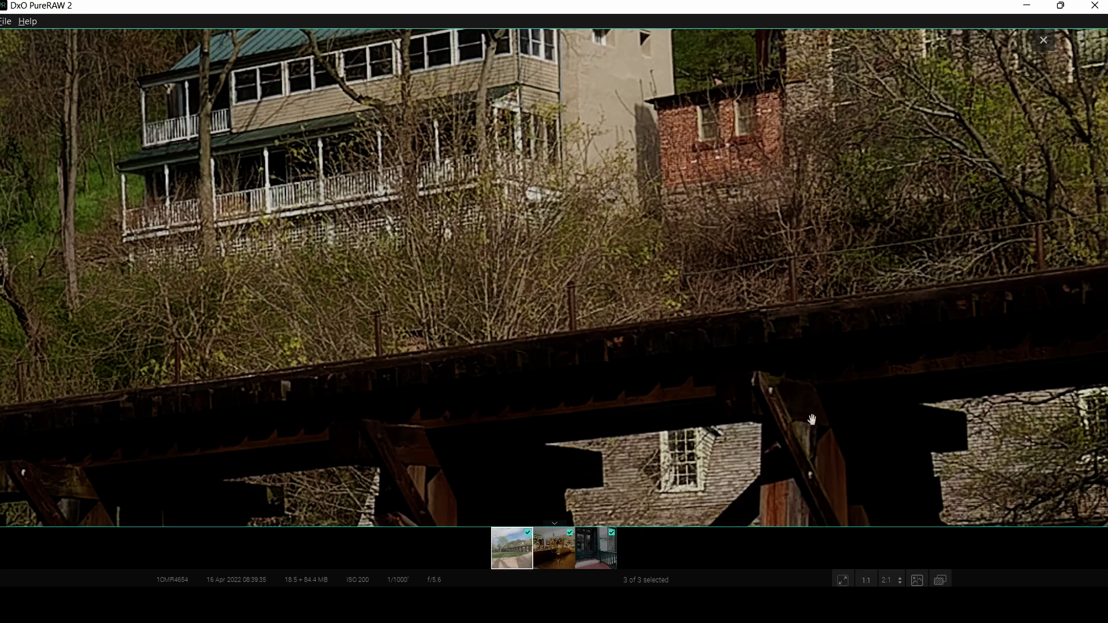
pyautogui.moveTo(799, 409); pyautogui.dragTo(780, 263)
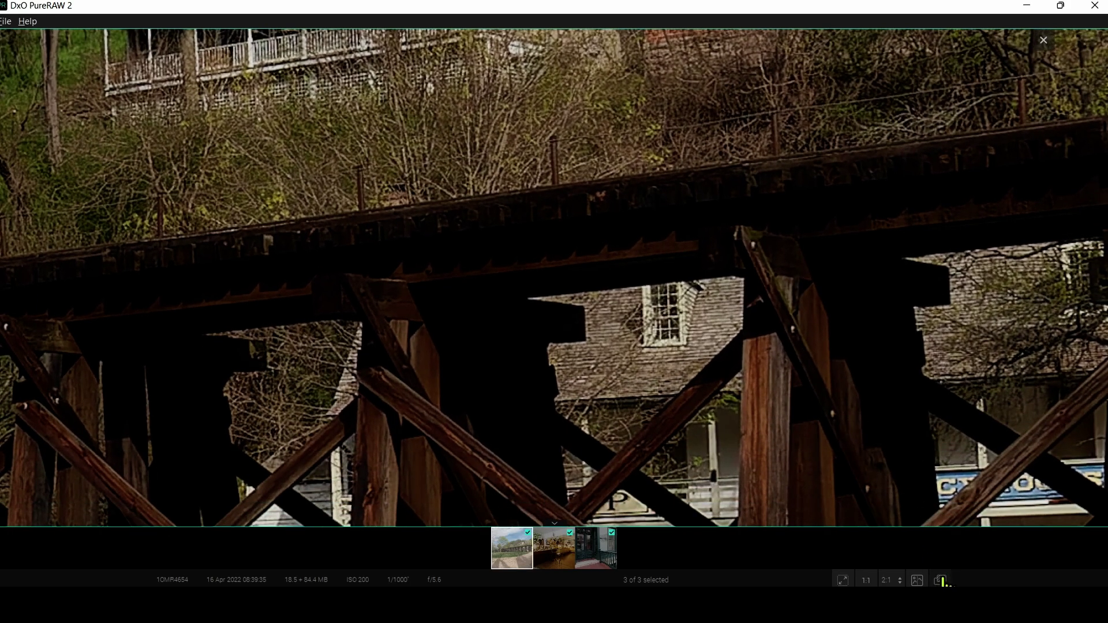
pyautogui.click(941, 580)
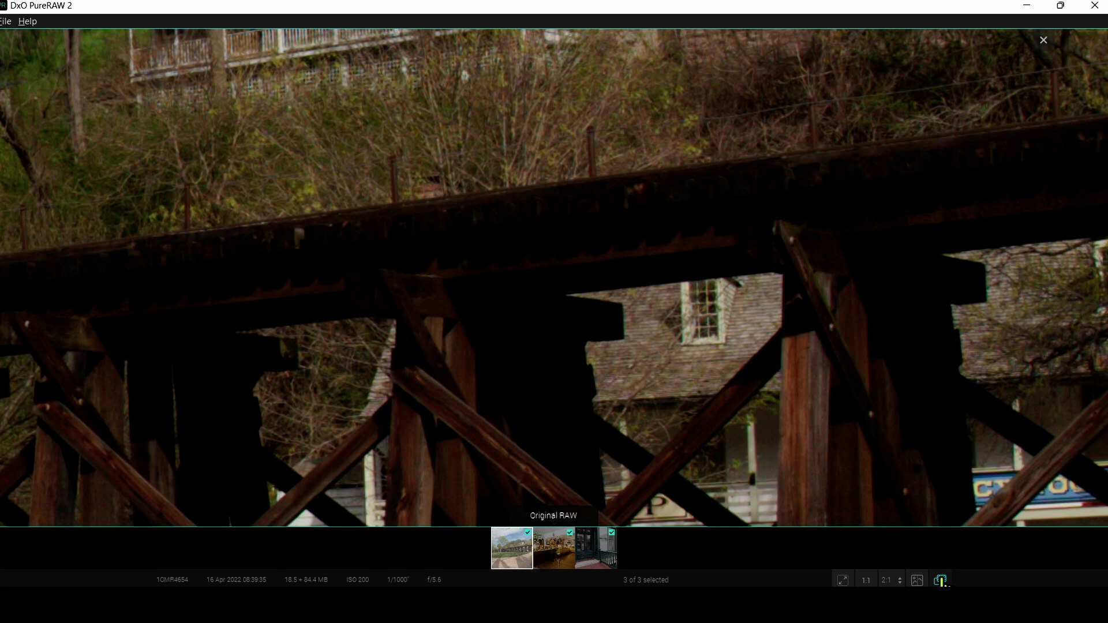
pyautogui.click(941, 580)
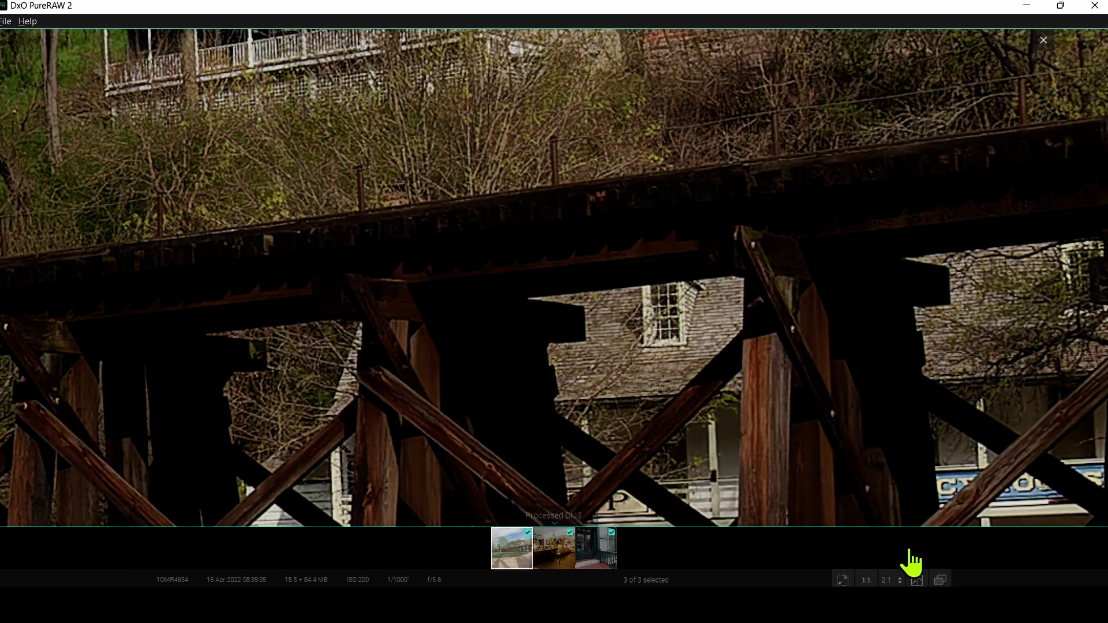
# Step: Open the store interior photo 1OMR4566 and toggle between its noisier original RAW and the DNG
pyautogui.scroll(-2, 822, 409)
pyautogui.scroll(-5, 822, 409)
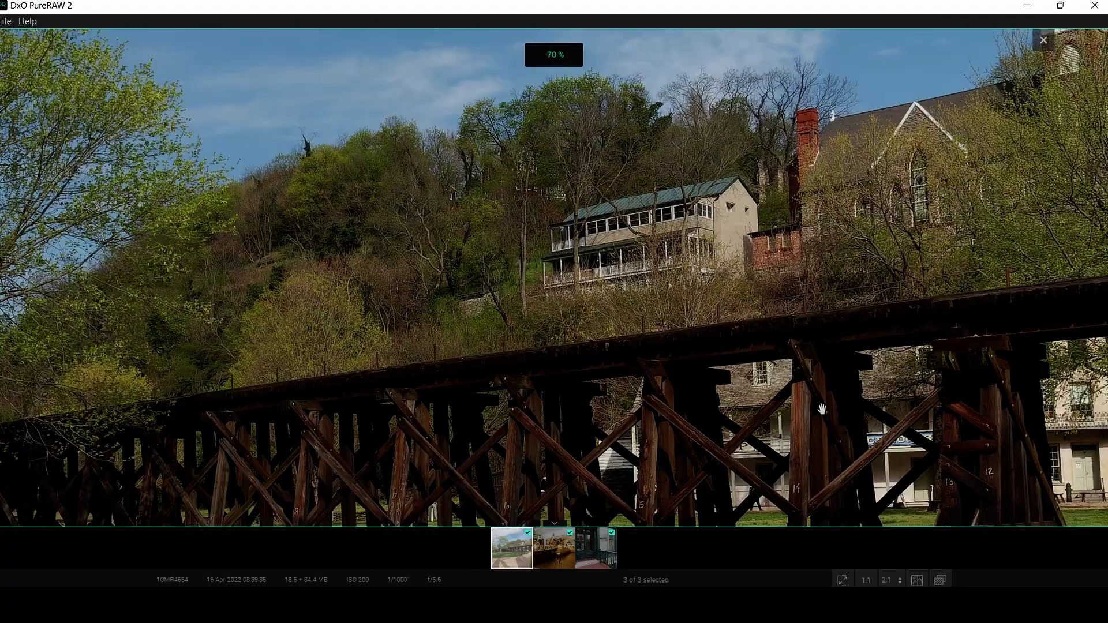
pyautogui.scroll(-2, 822, 410)
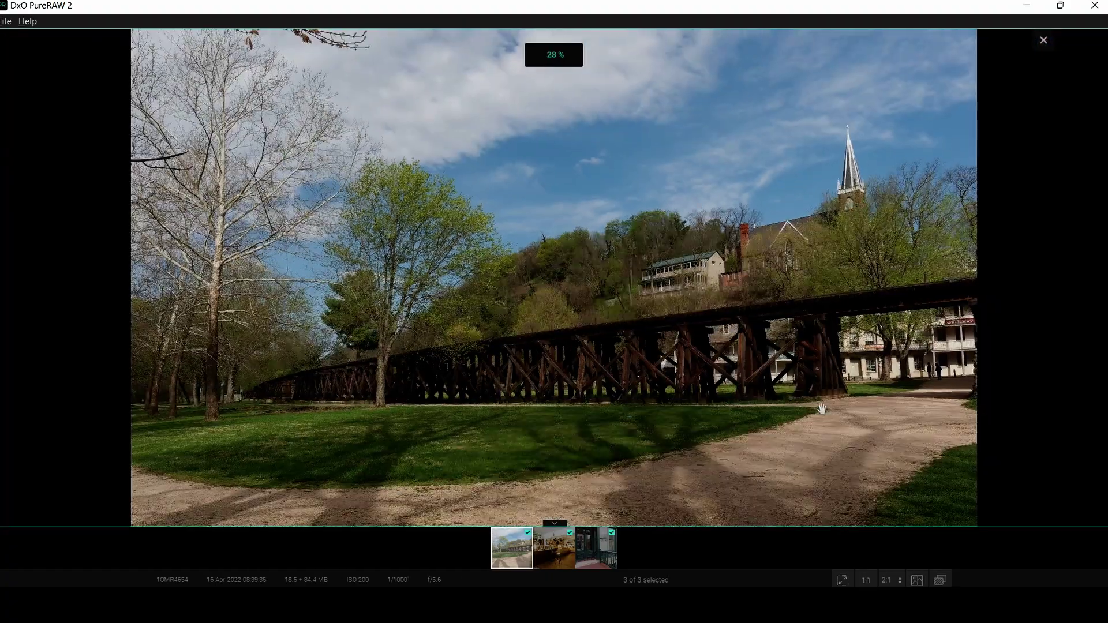
pyautogui.scroll(-1, 822, 410)
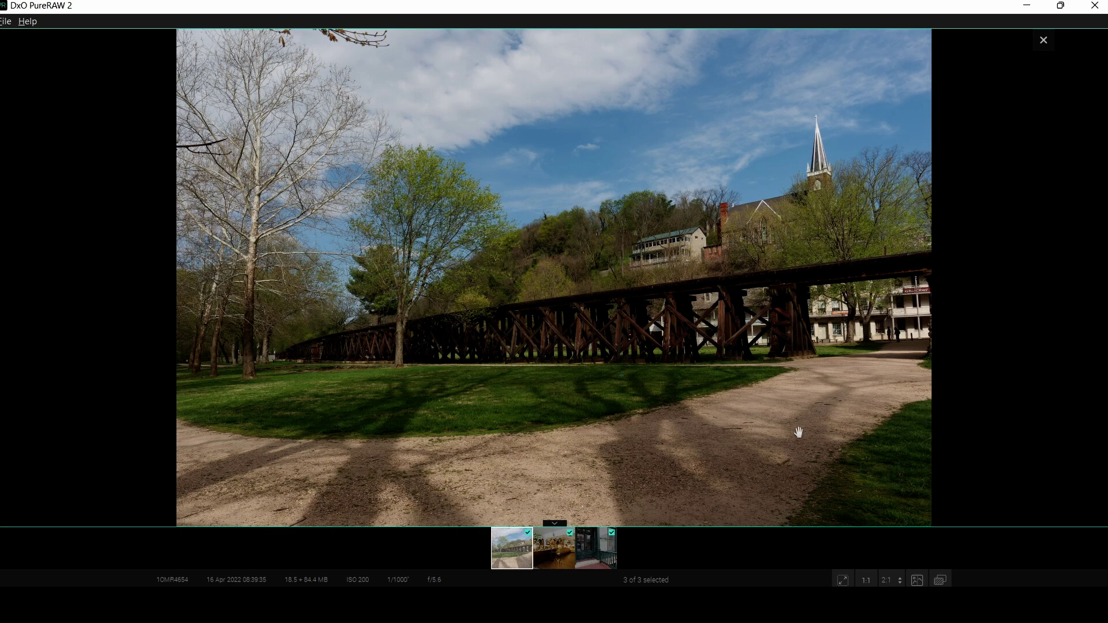
pyautogui.click(555, 552)
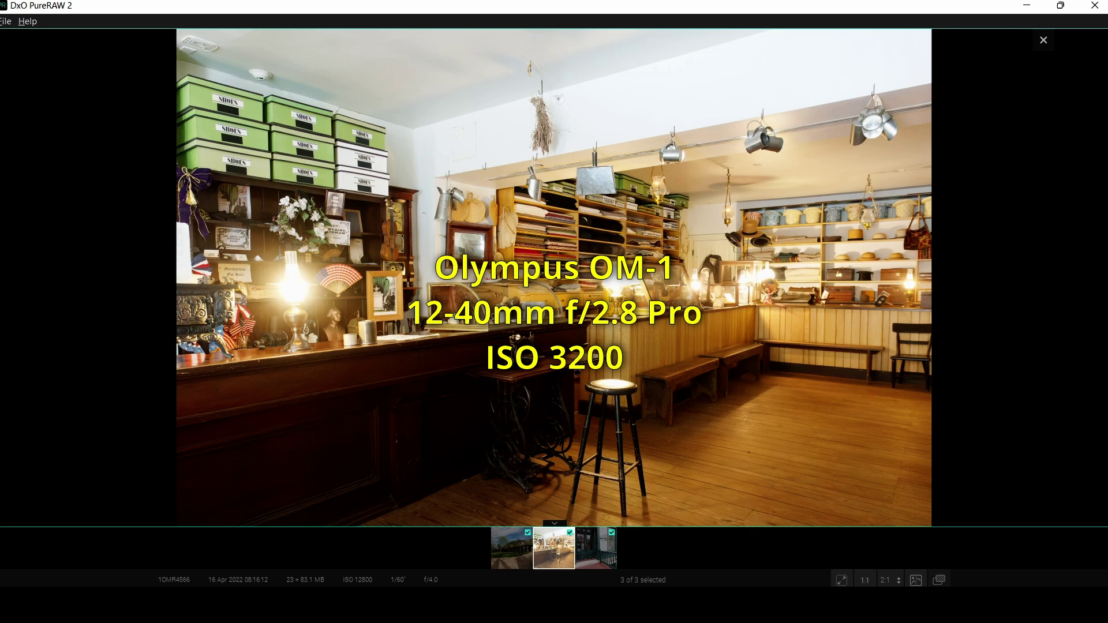
pyautogui.click(939, 580)
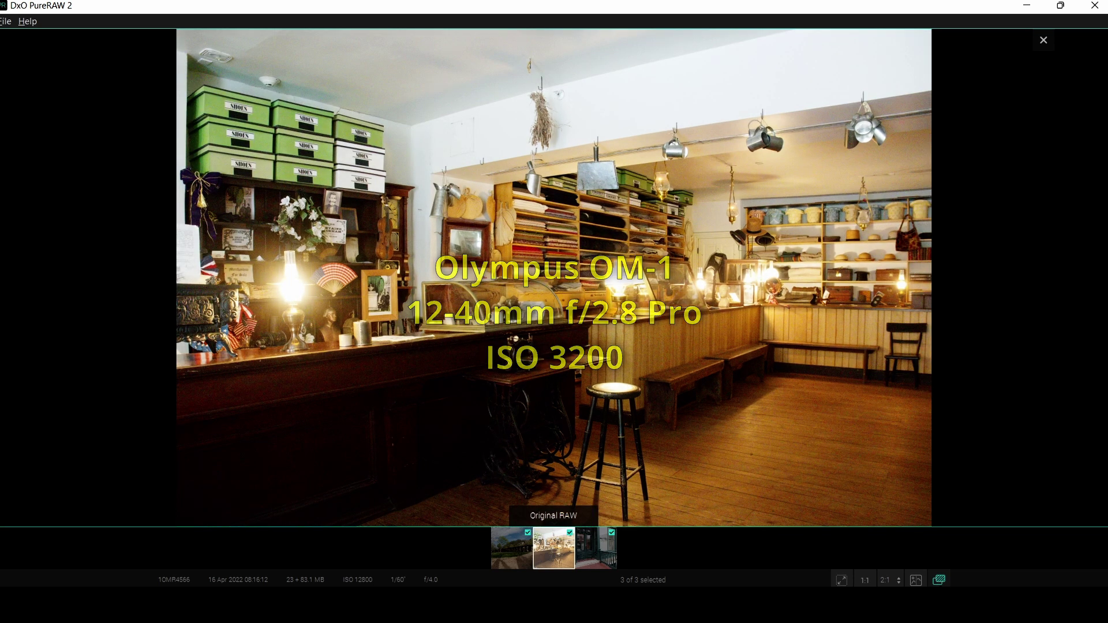
pyautogui.click(939, 580)
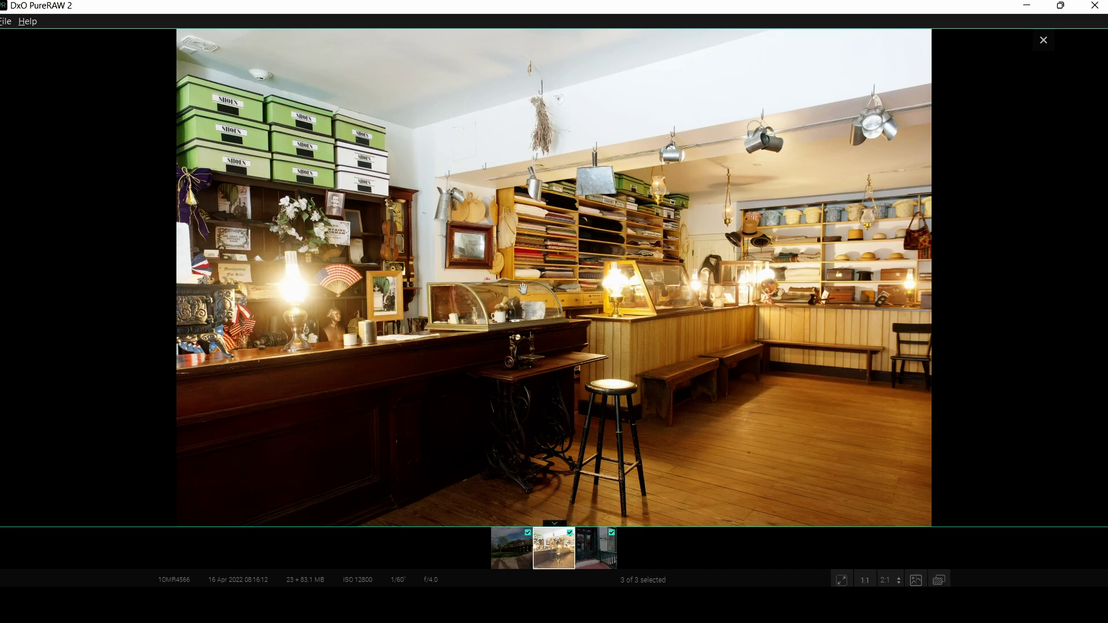
# Step: Zoom to the glass display case and compare the original RAW against the processed DNG
pyautogui.scroll(2, 522, 289)
pyautogui.scroll(4, 522, 288)
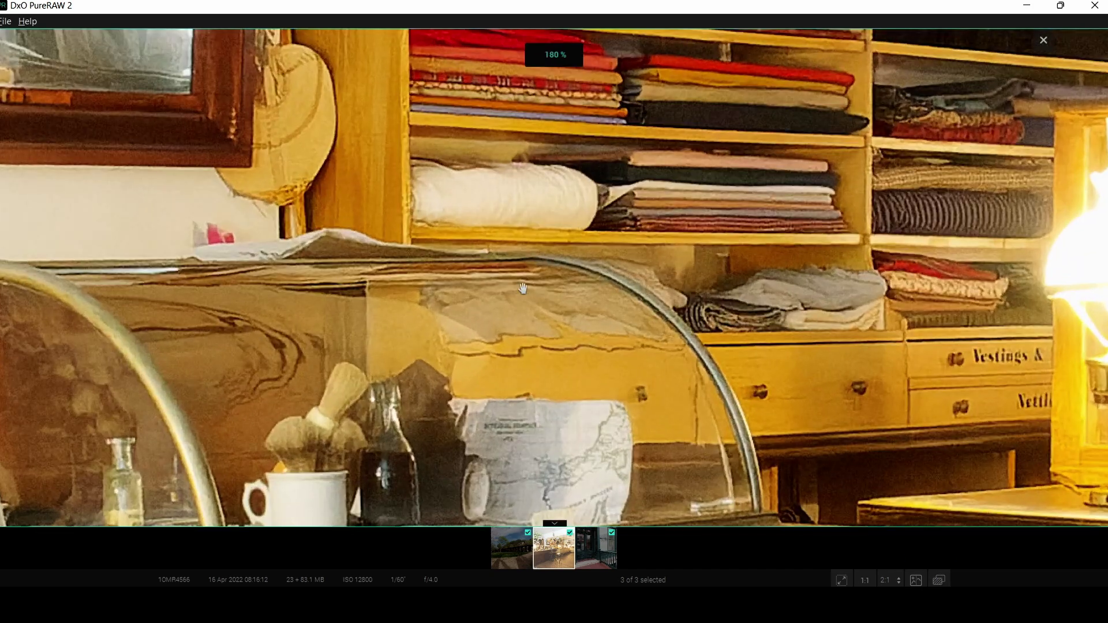
pyautogui.moveTo(717, 445); pyautogui.dragTo(695, 290)
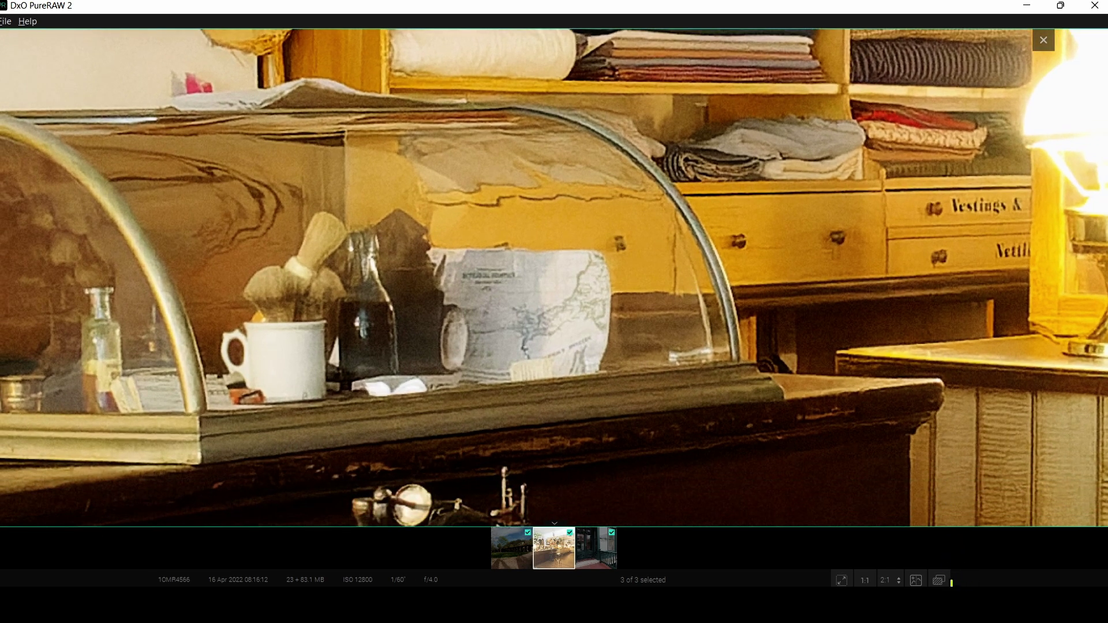
pyautogui.click(940, 580)
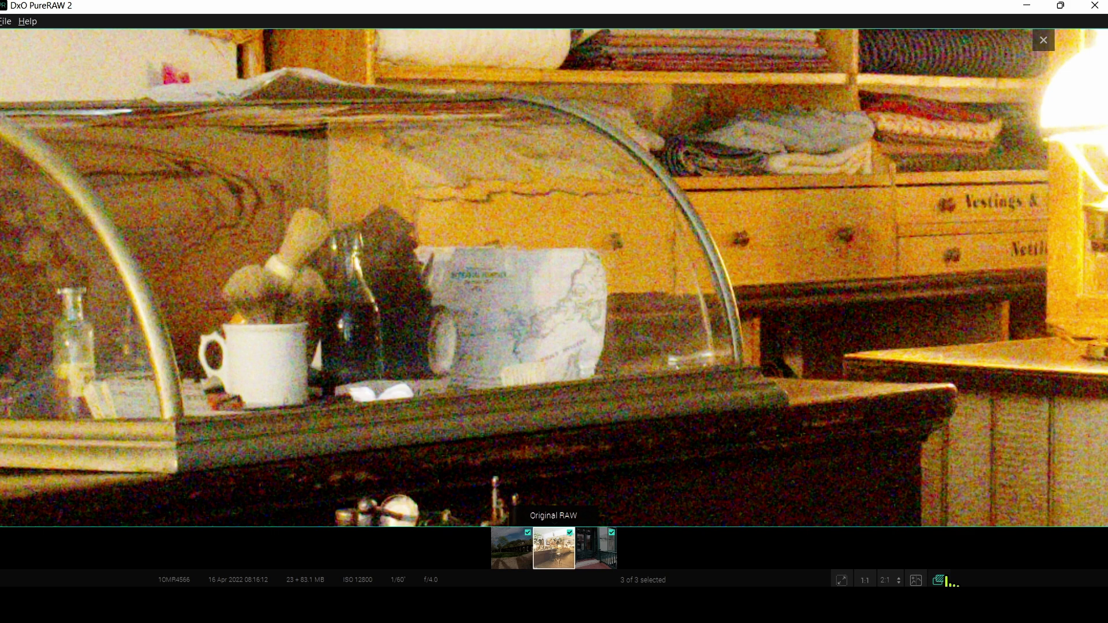
pyautogui.click(939, 580)
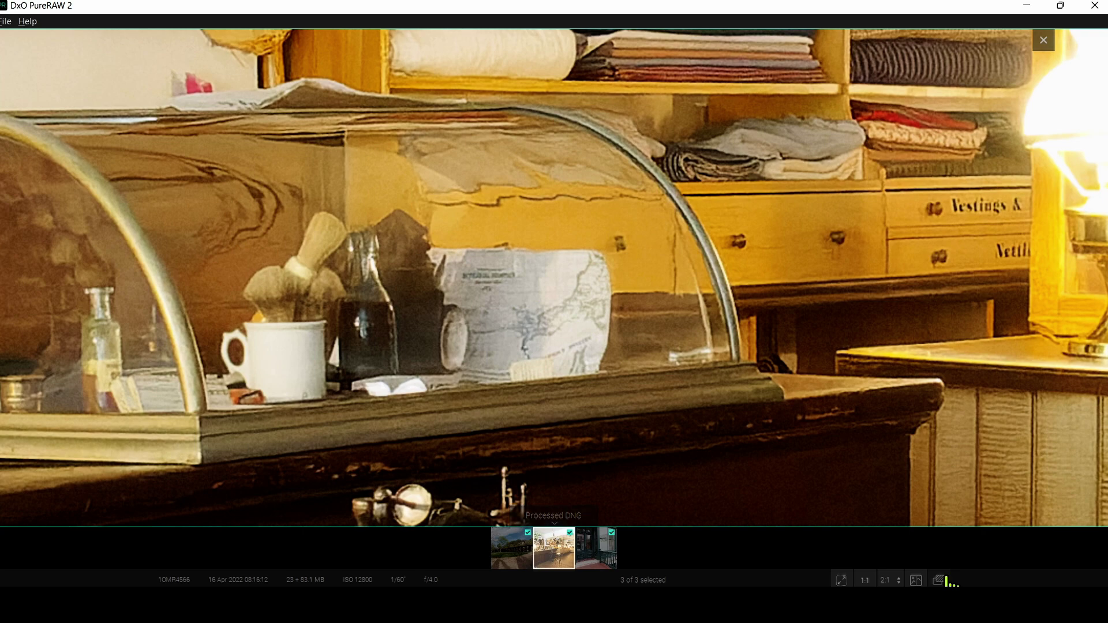
# Step: Zoom to the sewing machine on its table and compare it with the original RAW using C
pyautogui.click(833, 442)
pyautogui.scroll(-2, 834, 442)
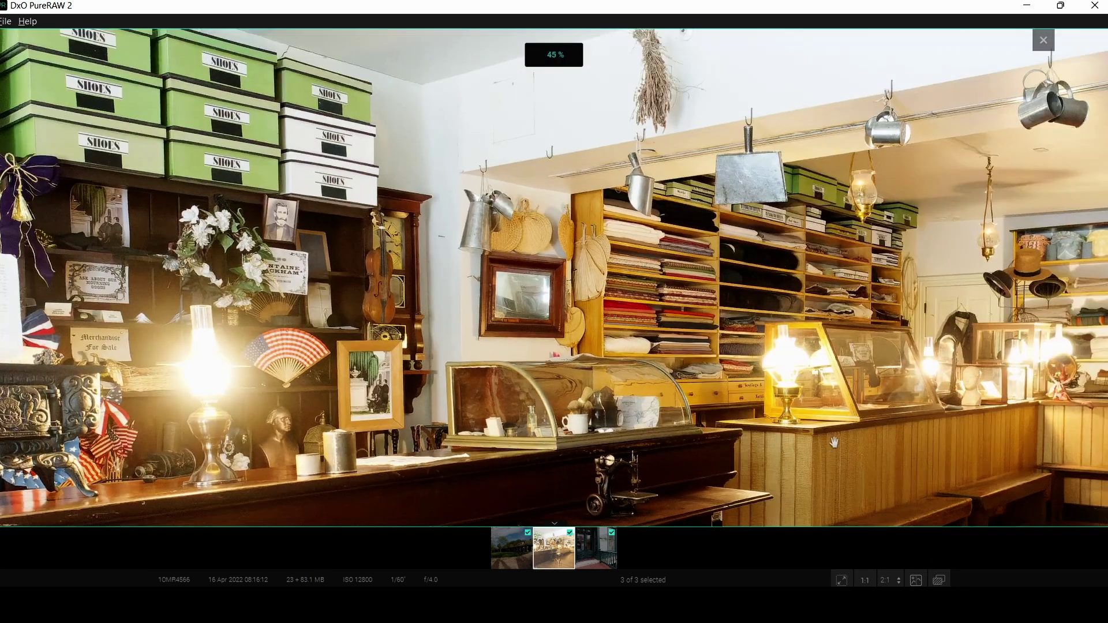
pyautogui.scroll(-5, 719, 411)
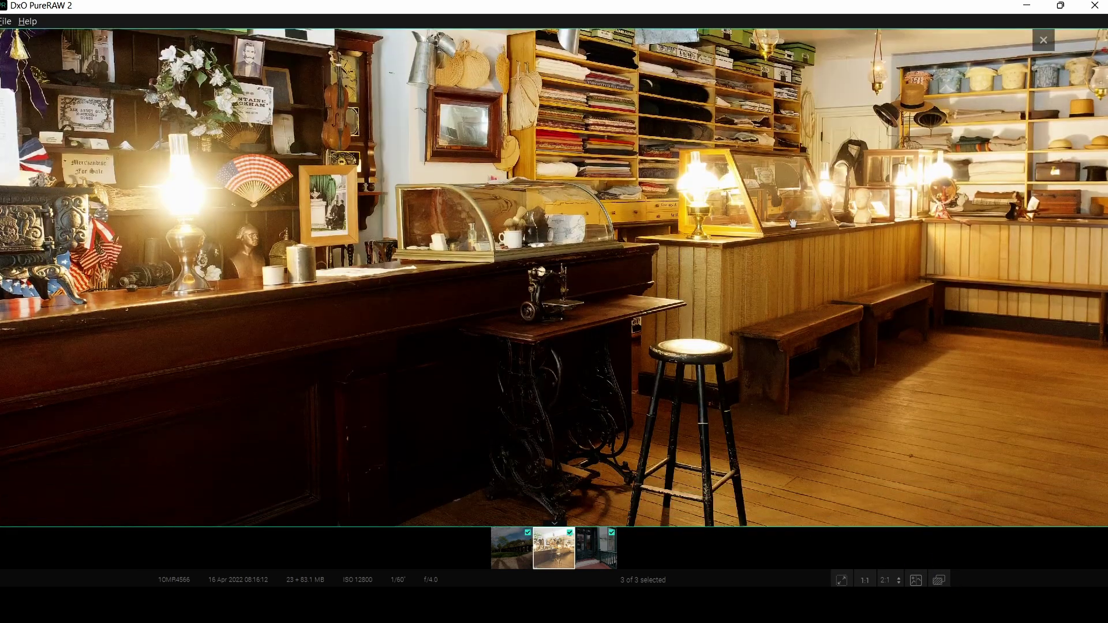
pyautogui.scroll(2, 559, 369)
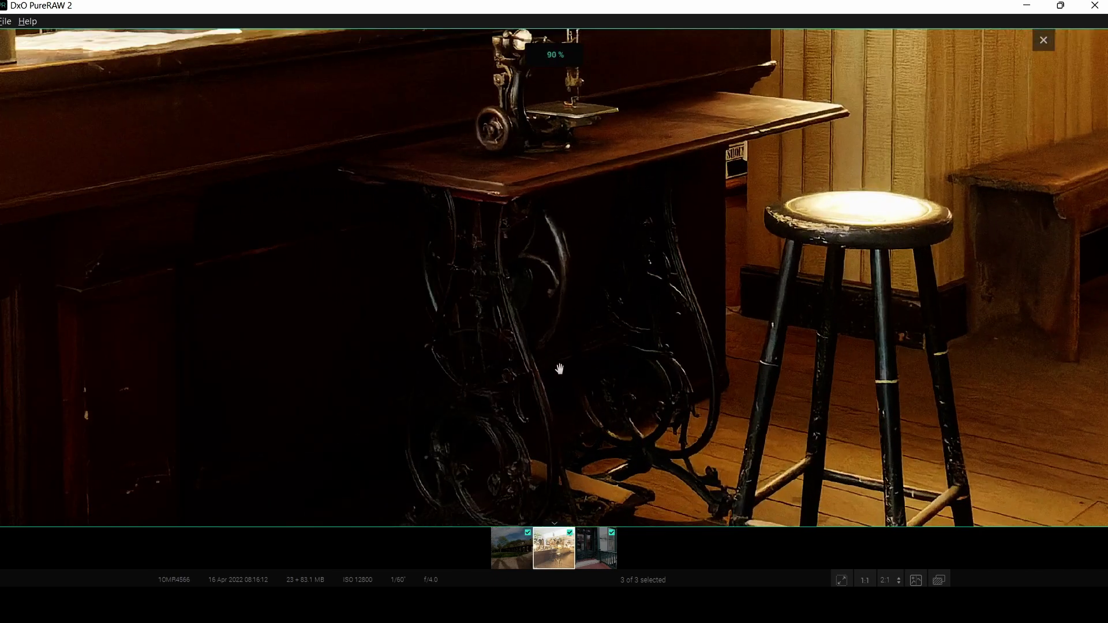
pyautogui.scroll(2, 569, 299)
pyautogui.moveTo(585, 335); pyautogui.dragTo(599, 482)
pyautogui.scroll(-1, 629, 352)
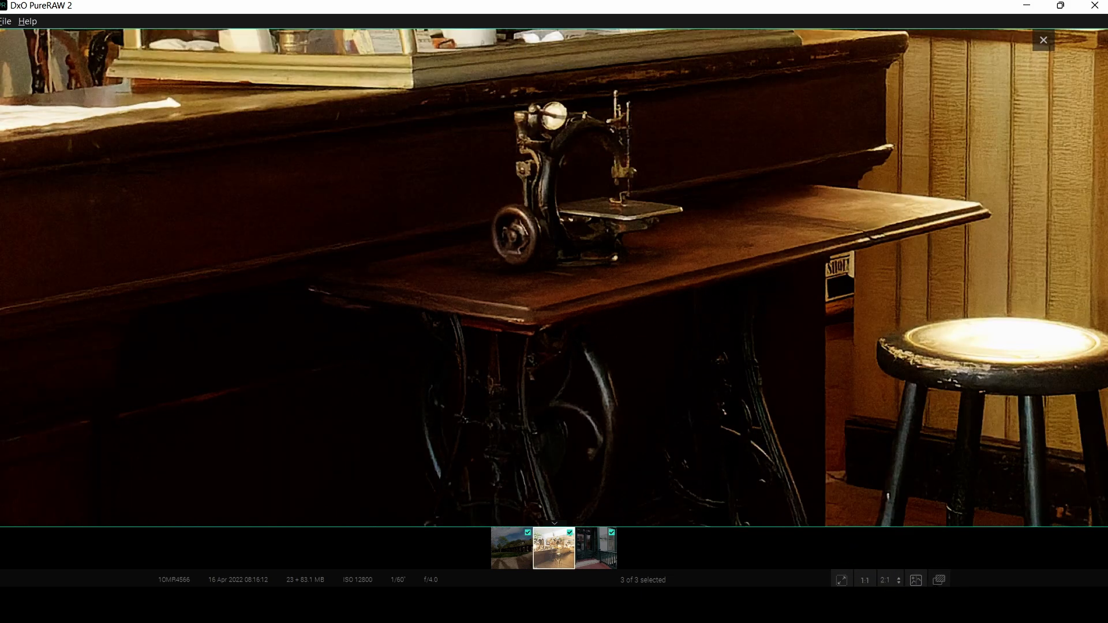
pyautogui.press('c')
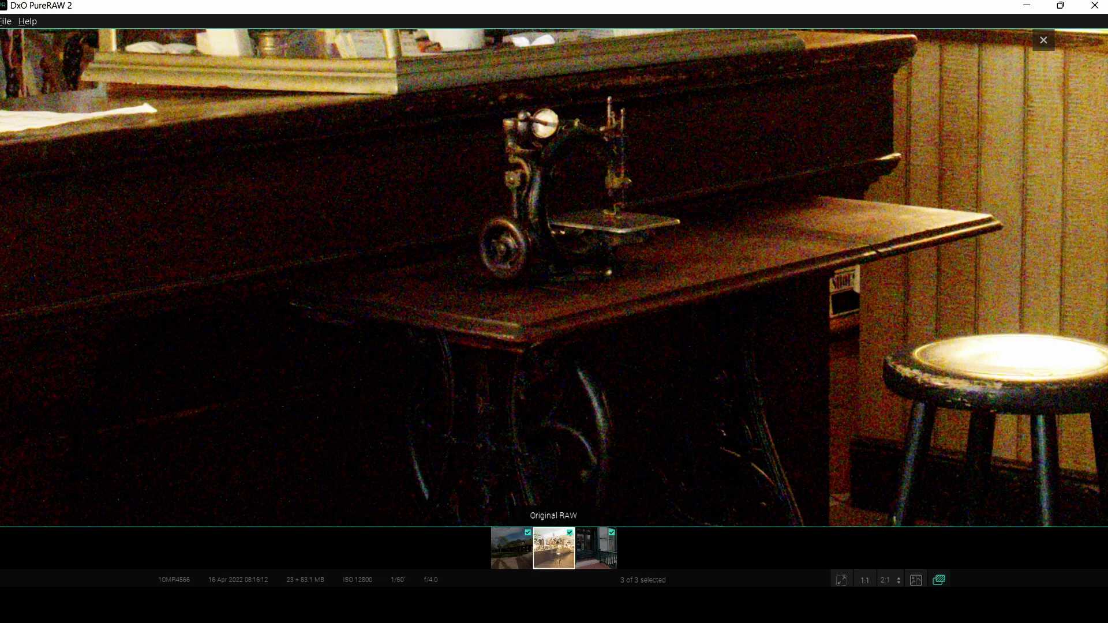
pyautogui.press('c')
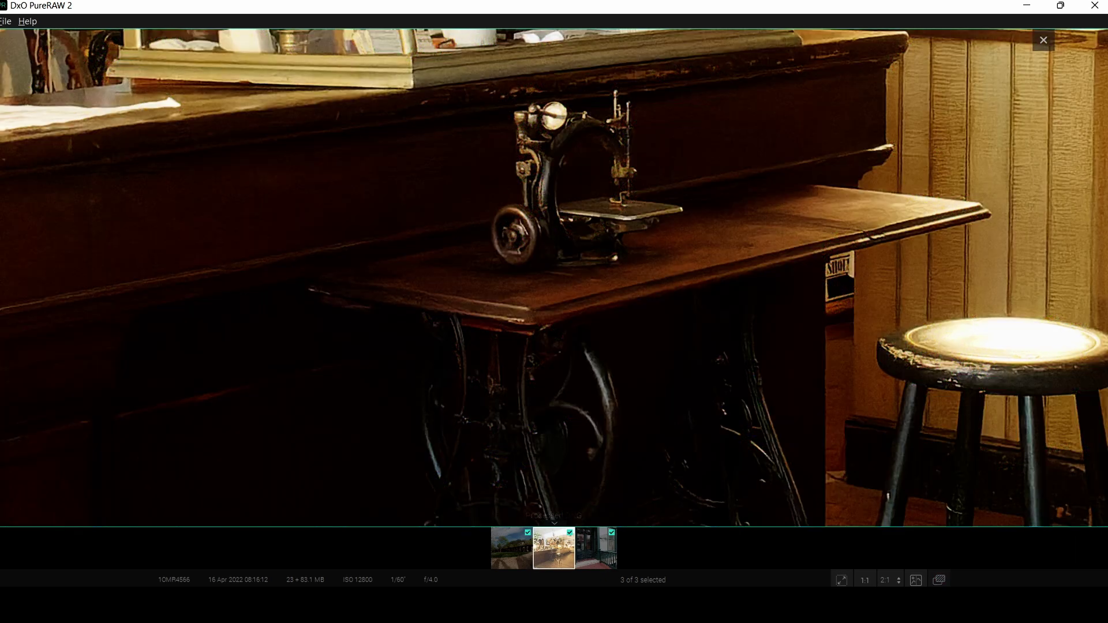
# Step: Toggle the shop photo's original RAW once more, then zoom out to the whole photo
pyautogui.scroll(-2, 864, 466)
pyautogui.scroll(-5, 864, 466)
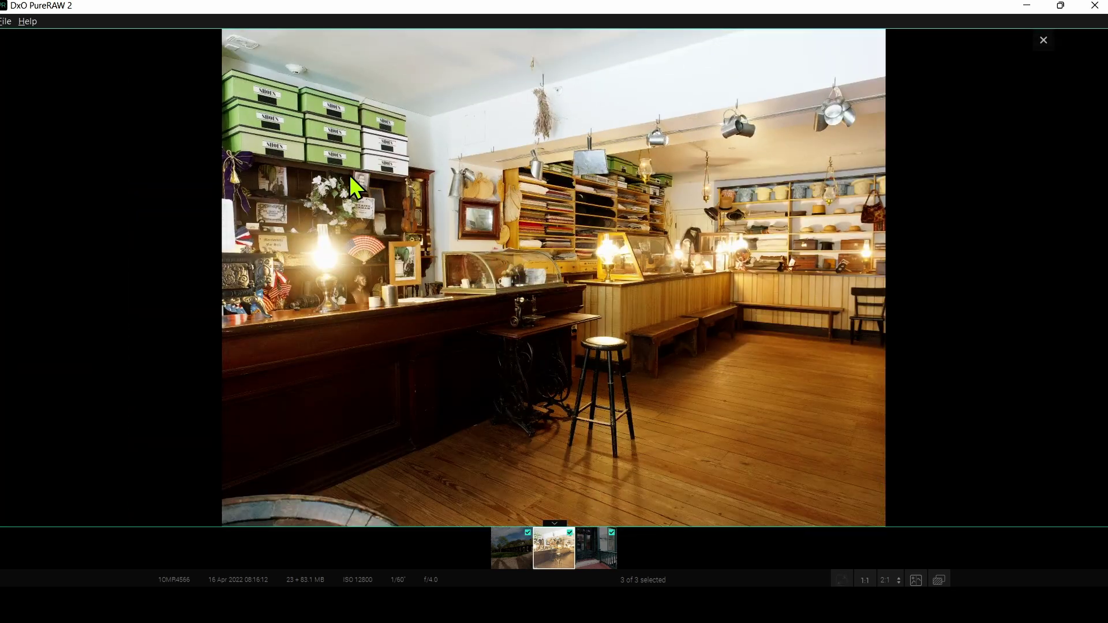
pyautogui.scroll(6, 350, 176)
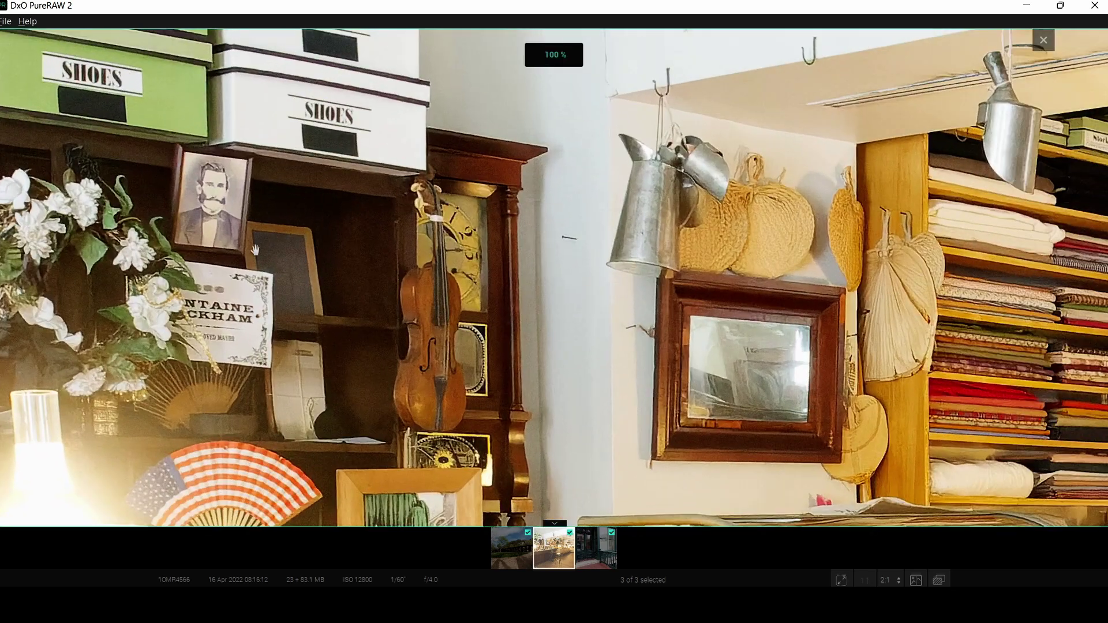
pyautogui.scroll(2, 255, 249)
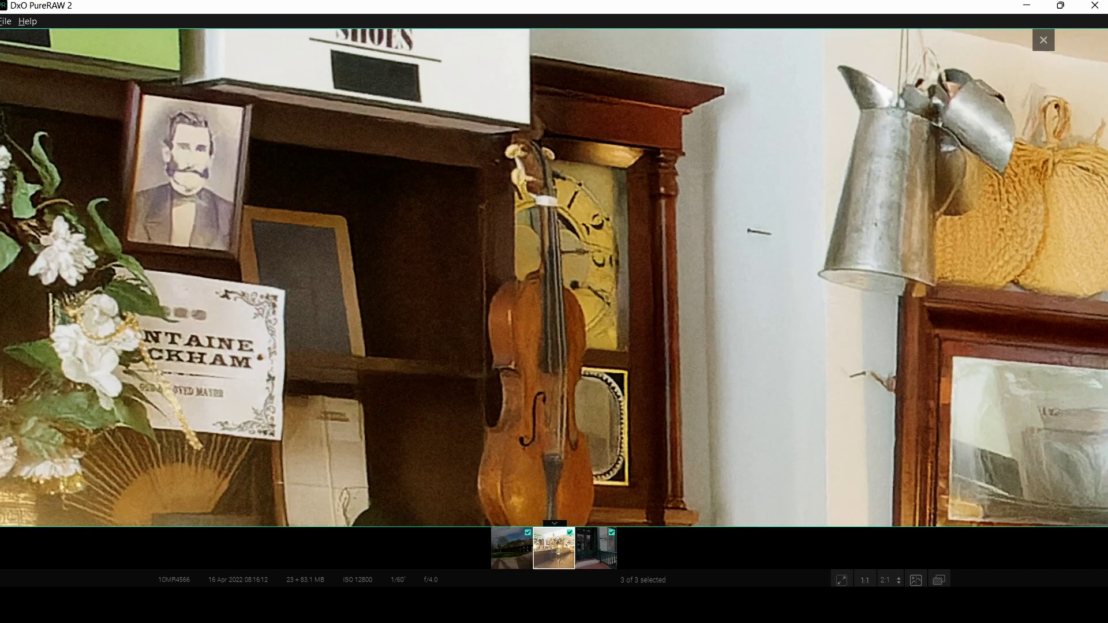
pyautogui.click(939, 580)
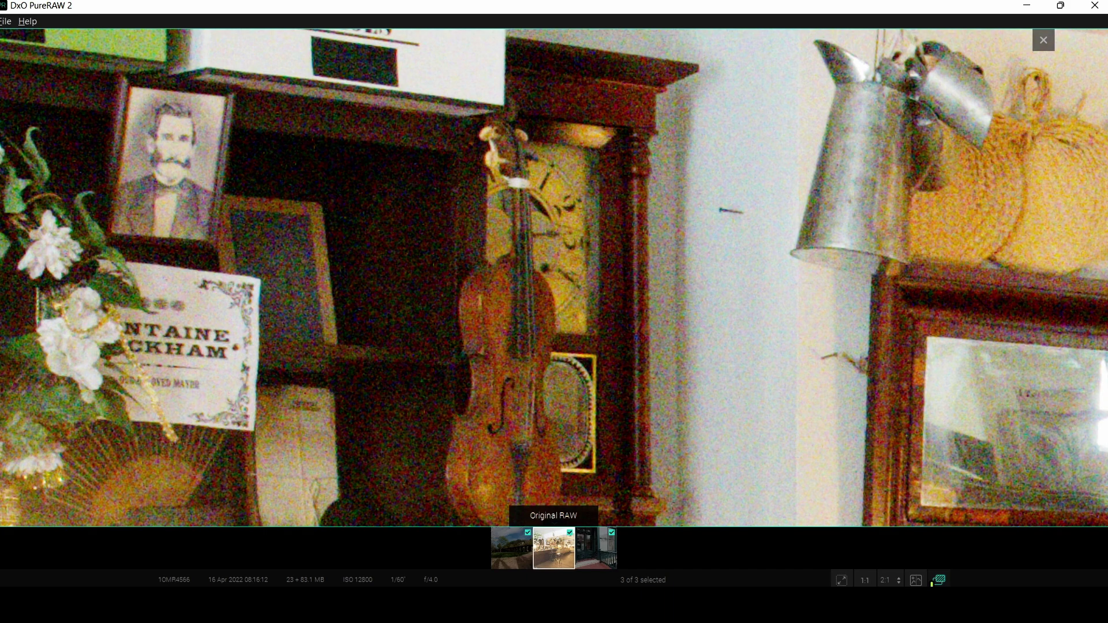
pyautogui.click(939, 580)
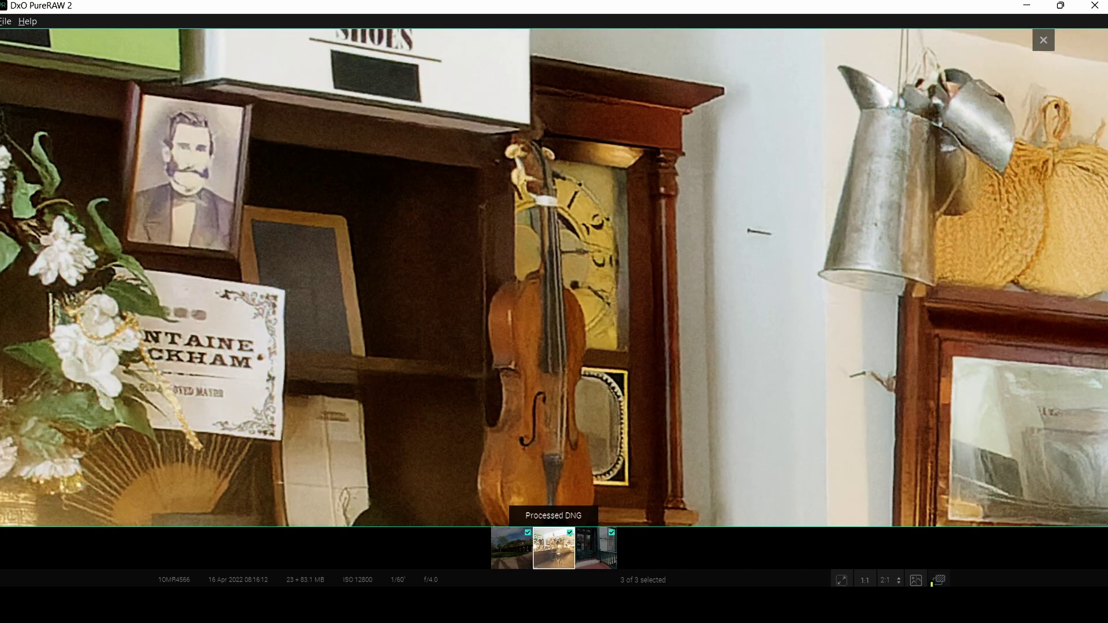
pyautogui.click(680, 382)
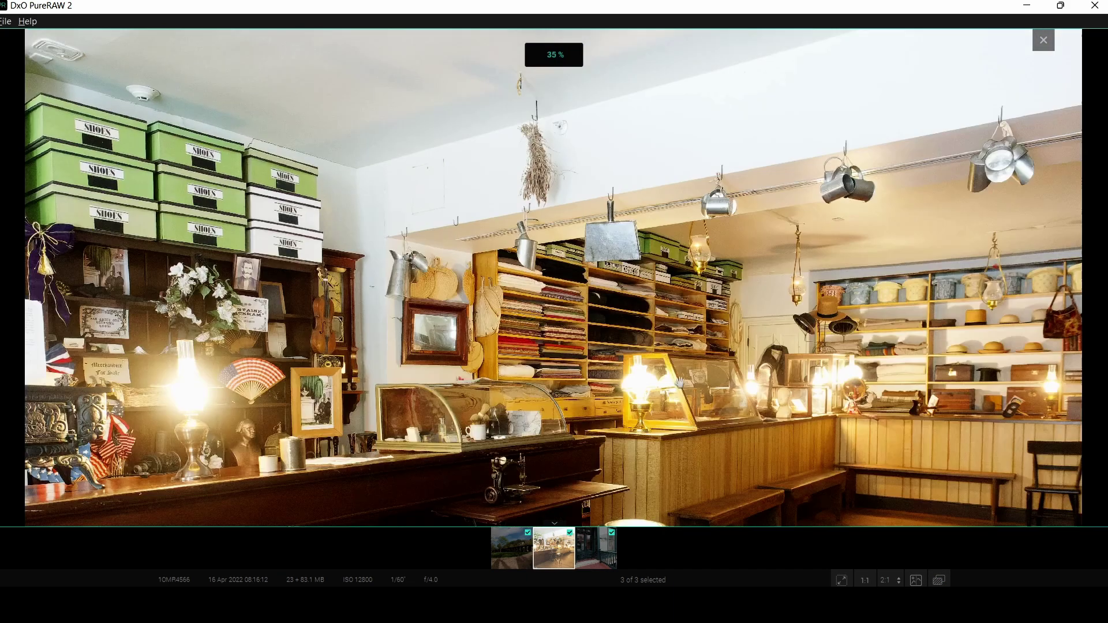
pyautogui.scroll(-2, 680, 383)
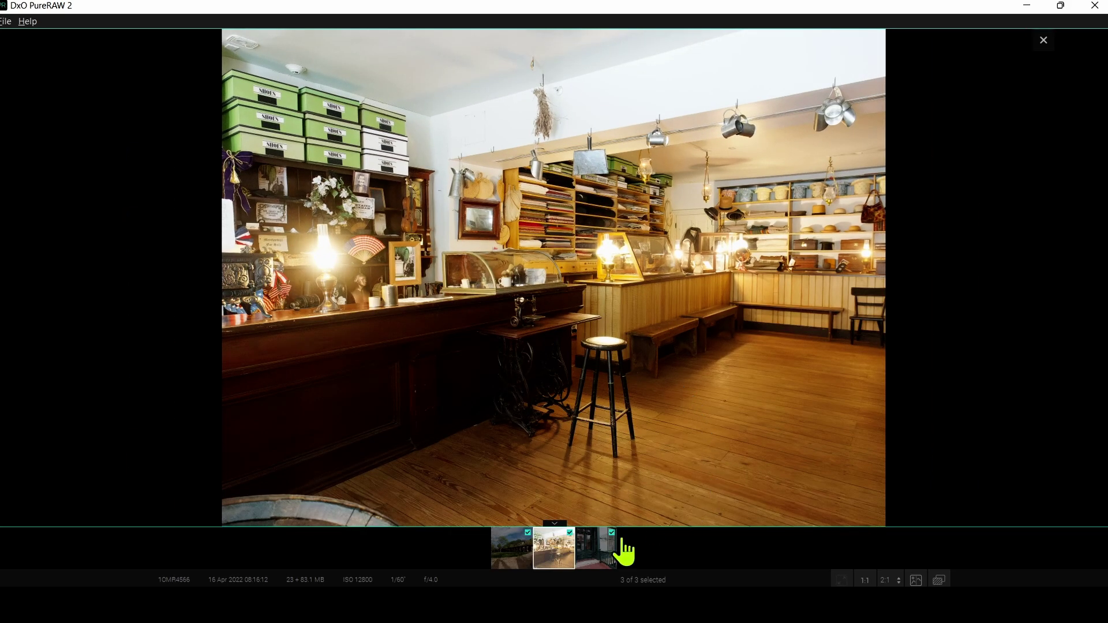
# Step: Open the green door porch photo and compare its original RAW with the DNG, whole and zoomed
pyautogui.click(606, 554)
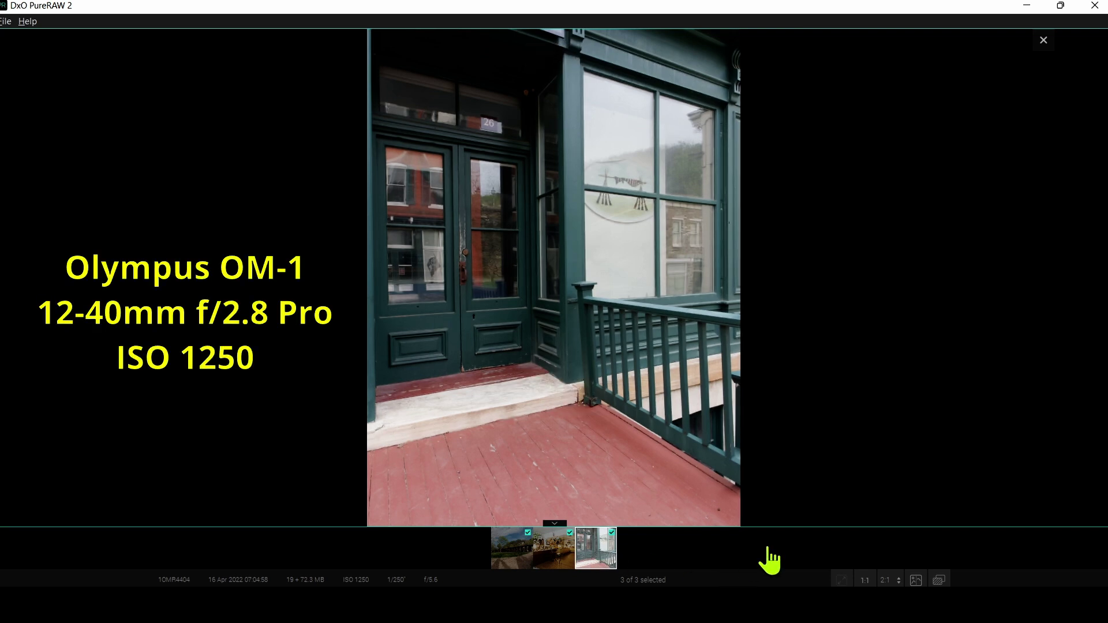
pyautogui.click(945, 582)
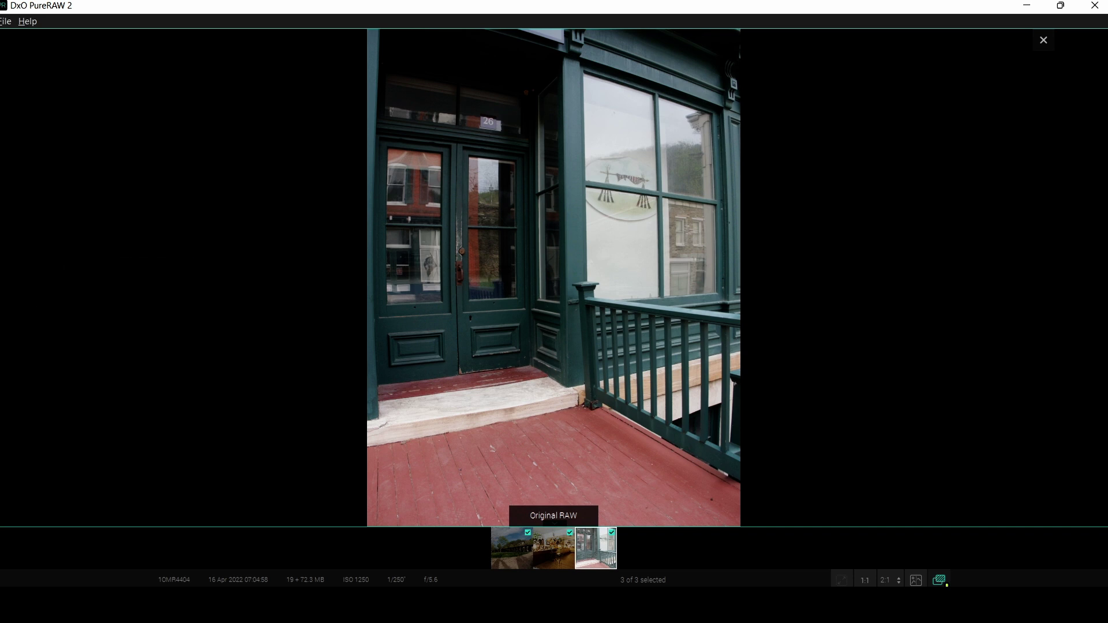
pyautogui.click(941, 581)
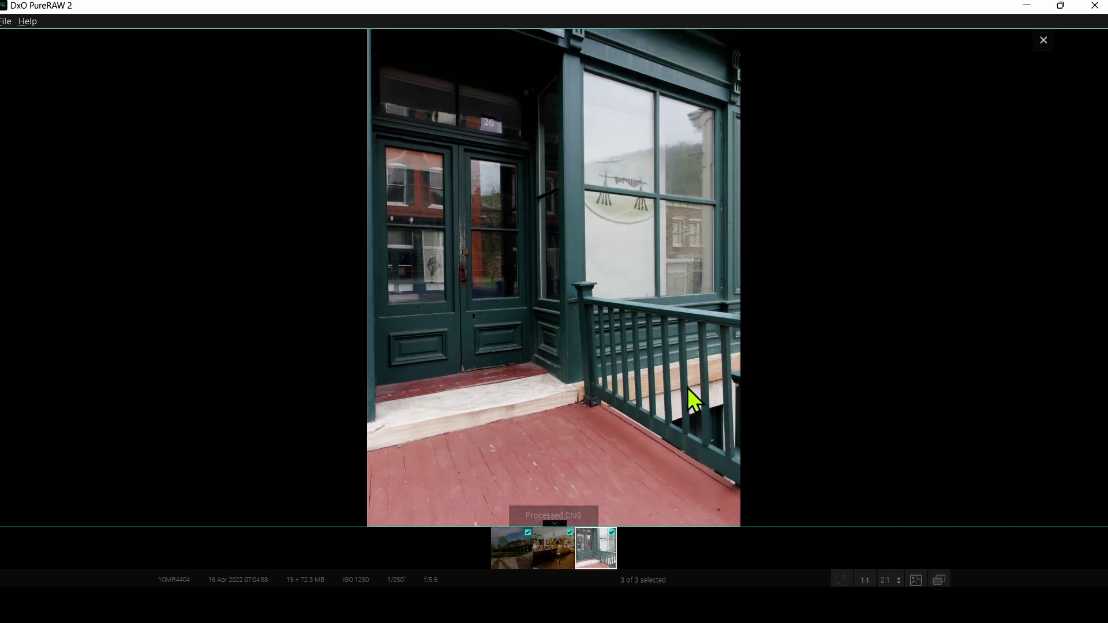
pyautogui.scroll(5, 462, 254)
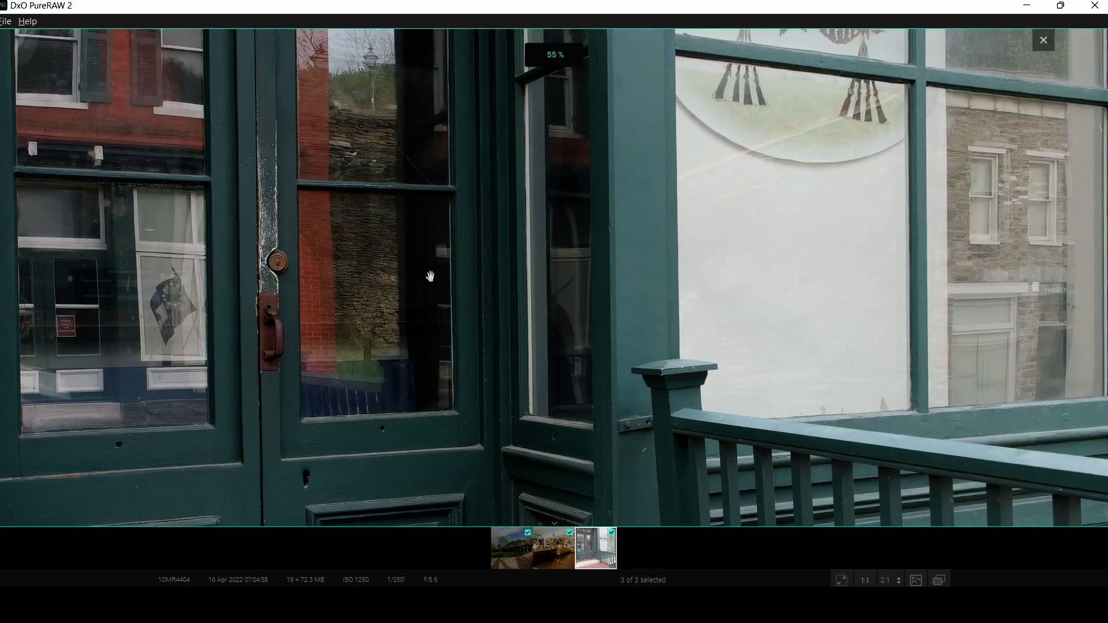
pyautogui.scroll(1, 393, 292)
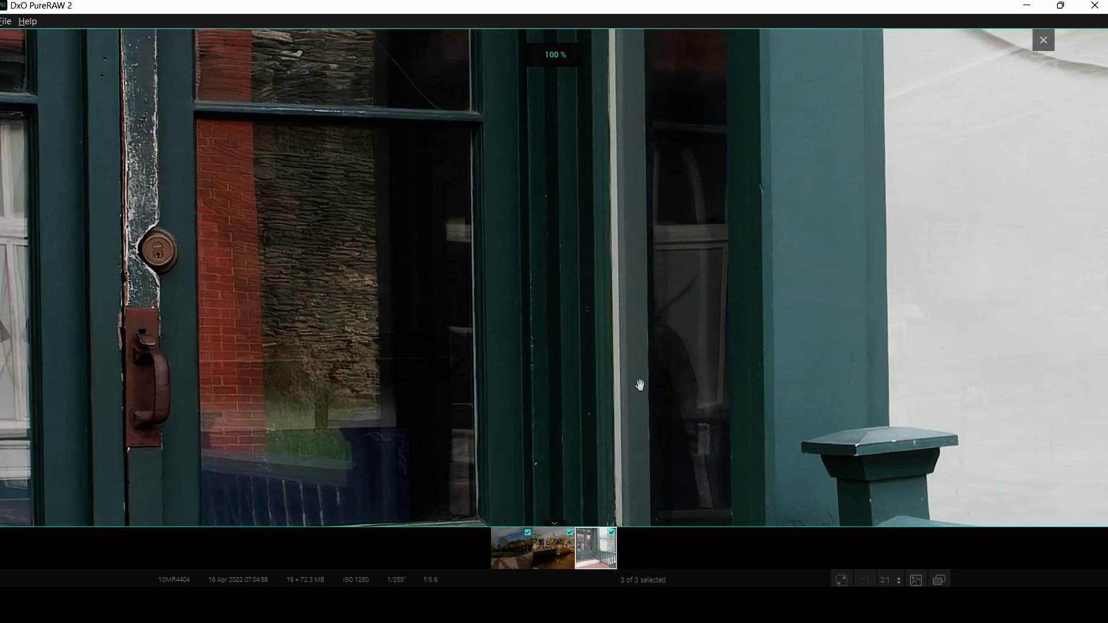
pyautogui.click(946, 578)
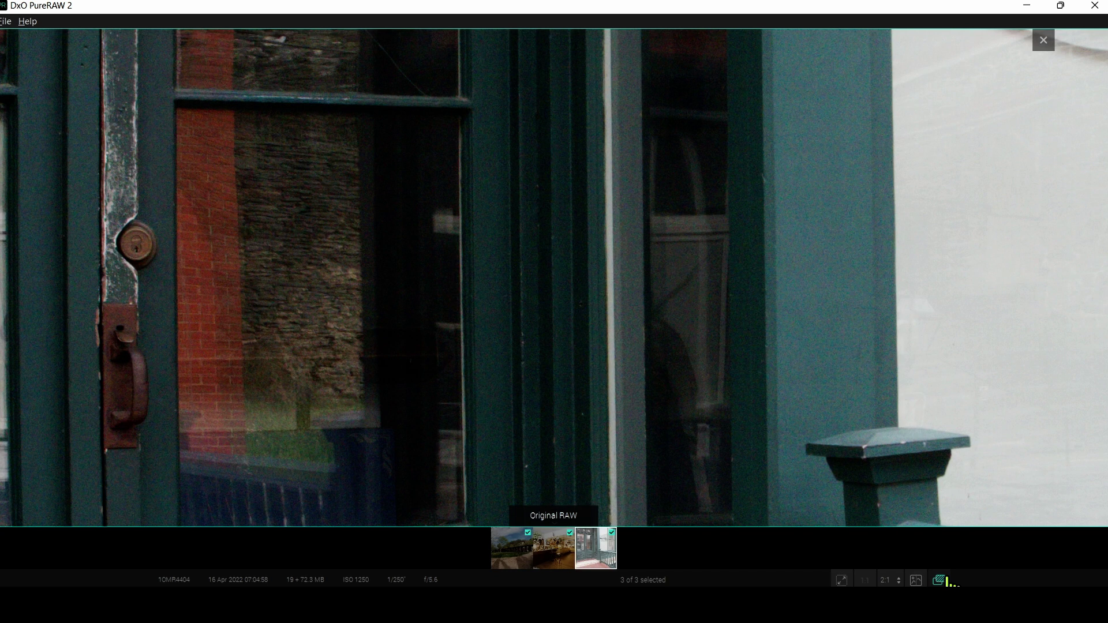
pyautogui.click(940, 580)
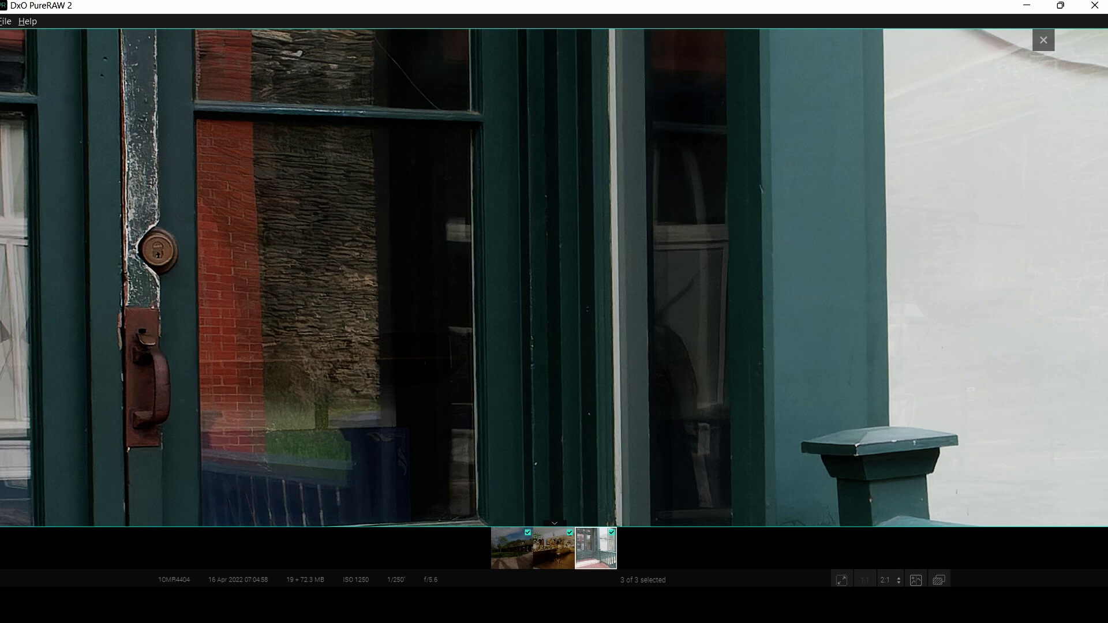
# Step: Compare the door window's original RAW with the processed DNG
pyautogui.scroll(-5, 433, 359)
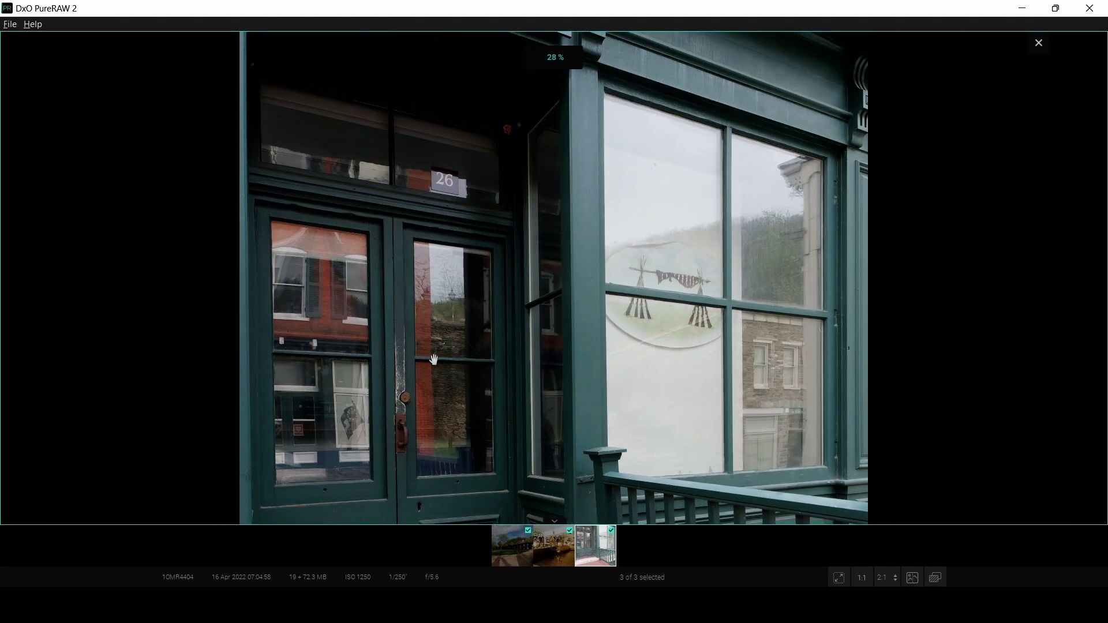
pyautogui.scroll(5, 433, 359)
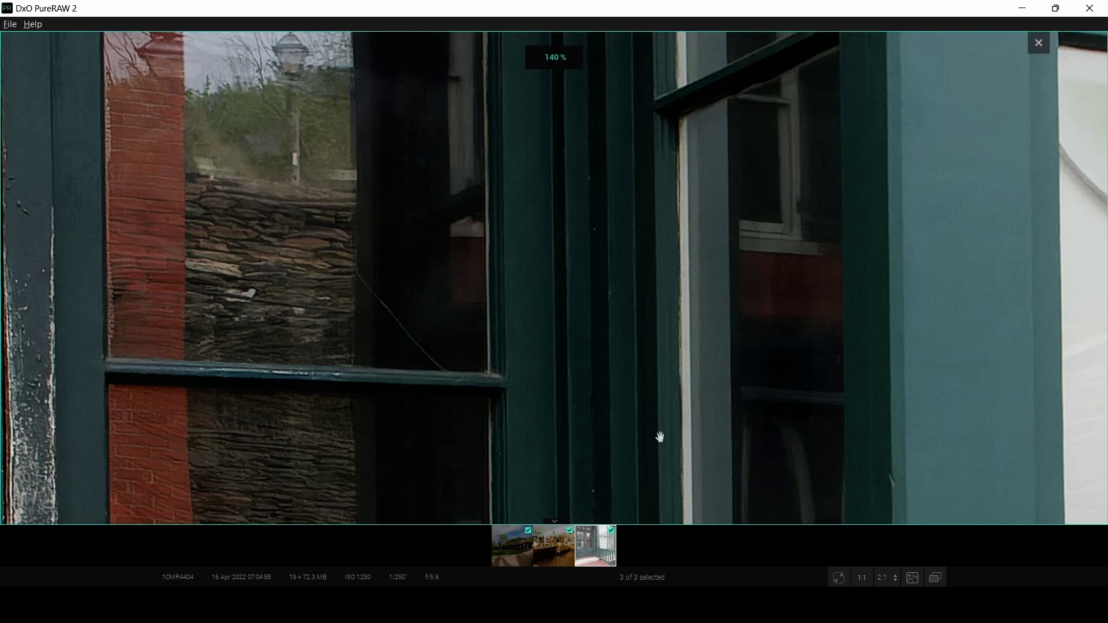
pyautogui.click(935, 577)
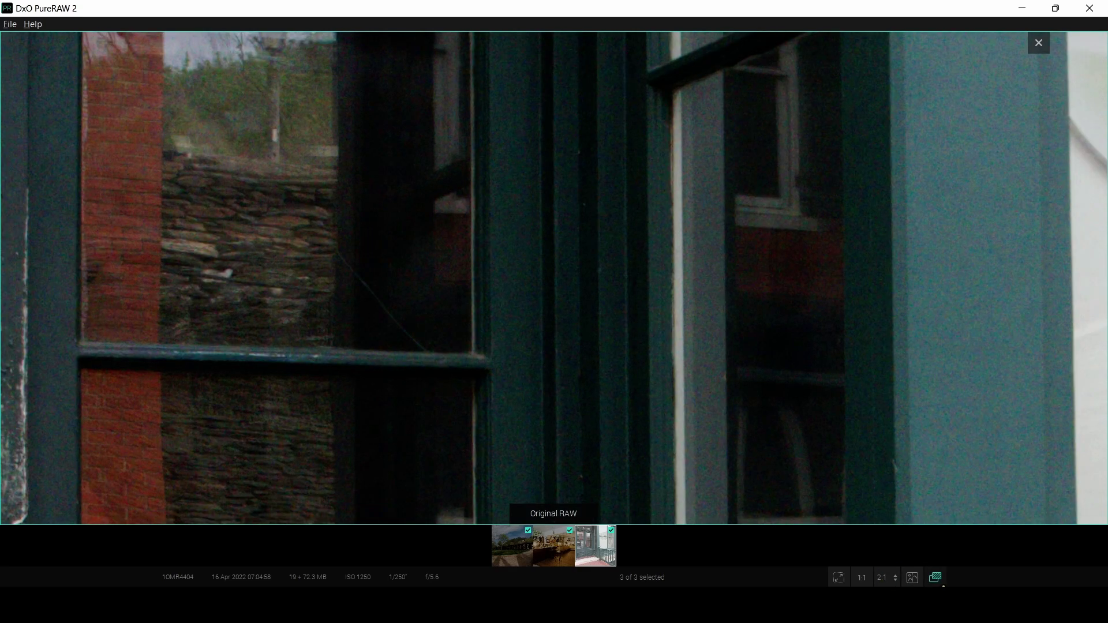
pyautogui.click(942, 584)
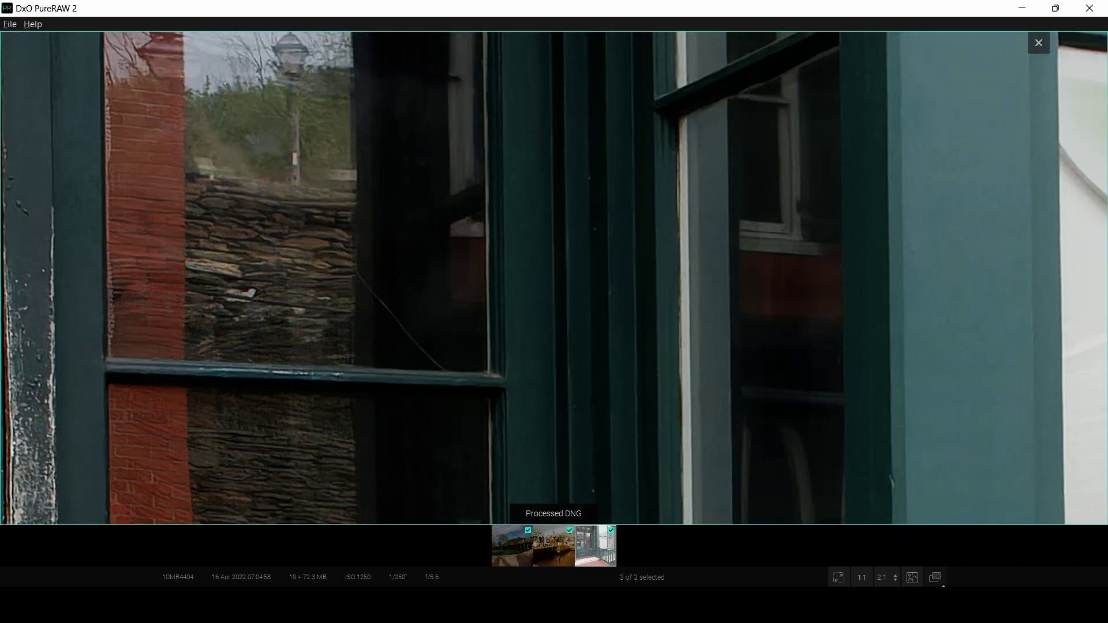
# Step: Pan to the door's lower panels and railing and compare original RAW with processed DNG
pyautogui.scroll(-2, 762, 472)
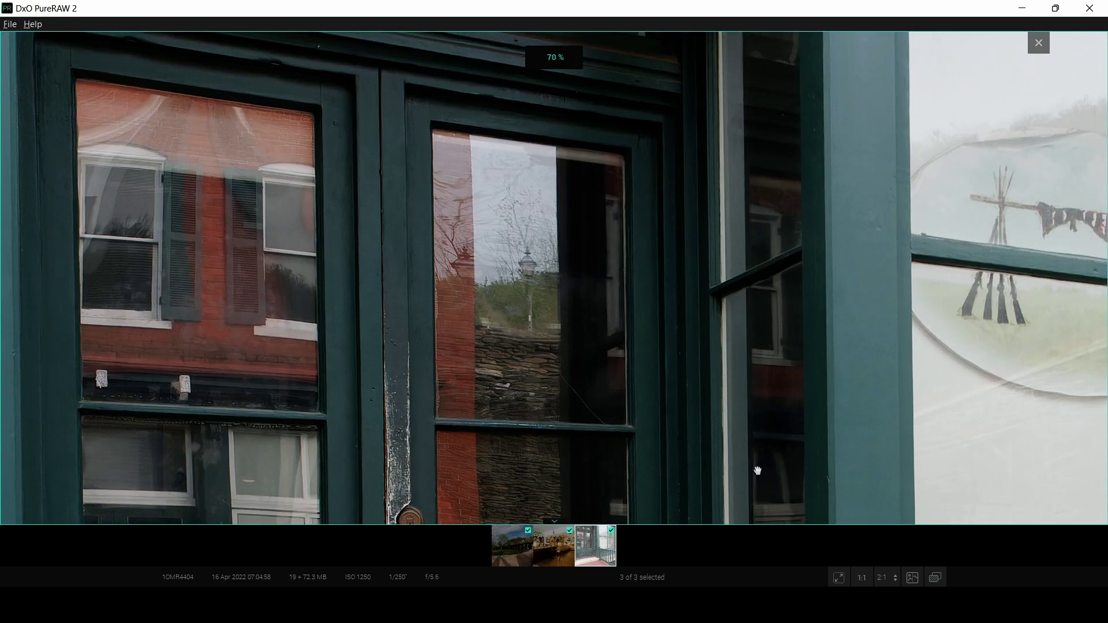
pyautogui.moveTo(761, 473); pyautogui.dragTo(760, 298)
pyautogui.moveTo(749, 424); pyautogui.dragTo(638, 453)
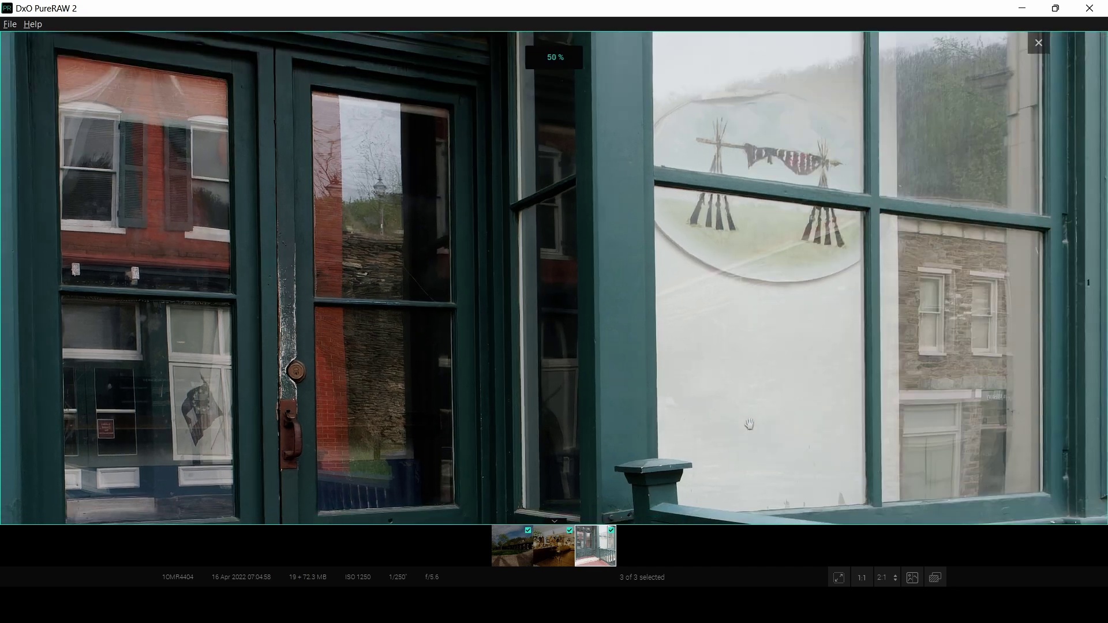
pyautogui.moveTo(701, 438); pyautogui.dragTo(693, 287)
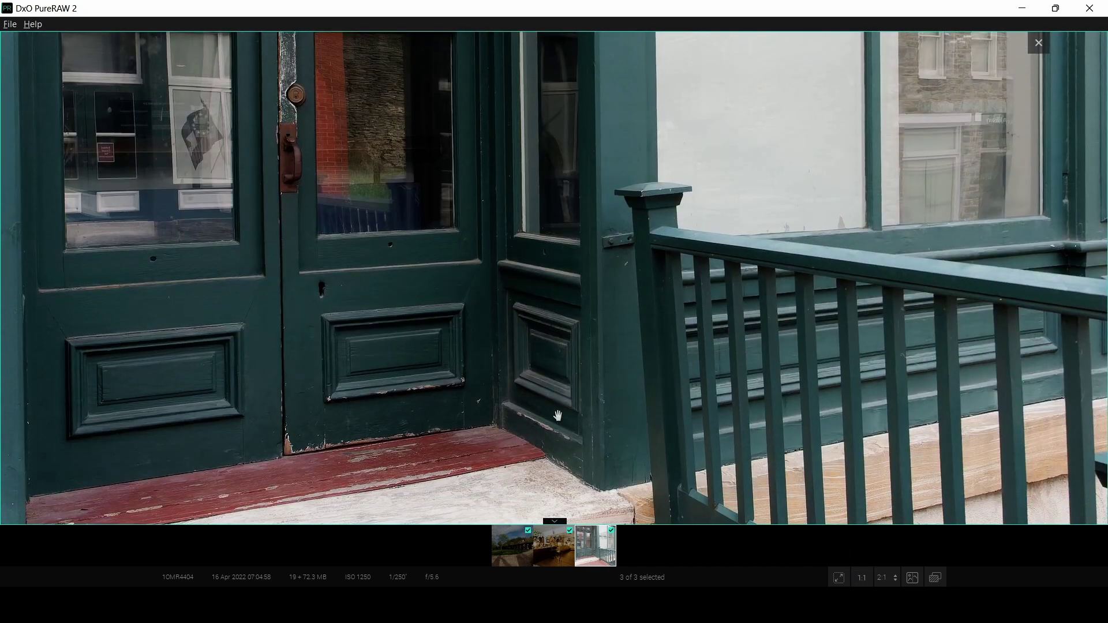
pyautogui.scroll(5, 558, 416)
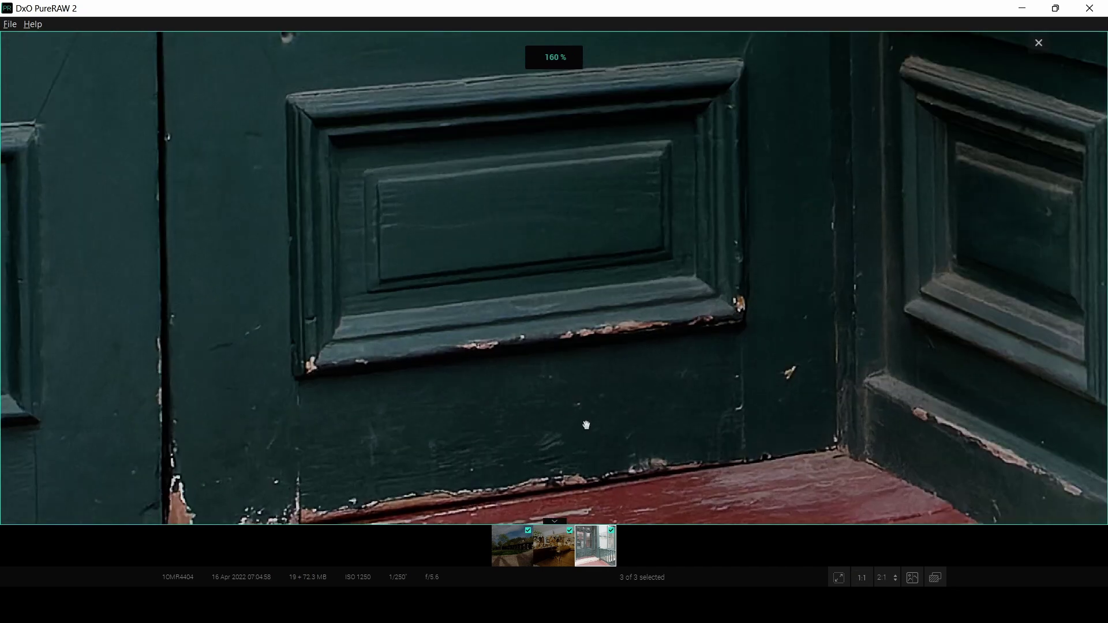
pyautogui.moveTo(587, 426); pyautogui.dragTo(450, 437)
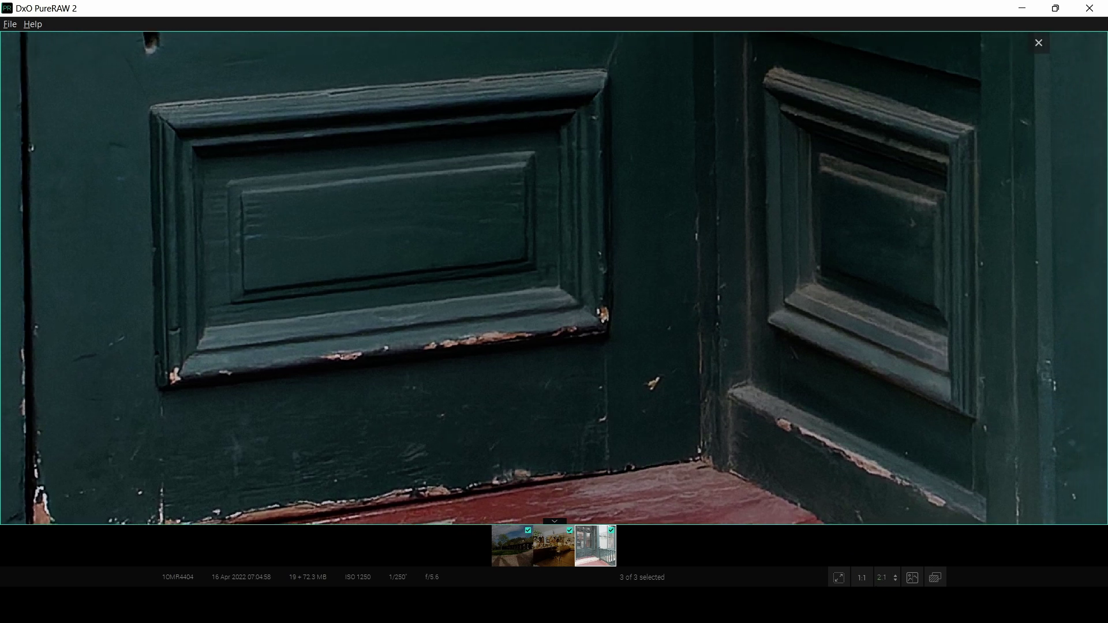
pyautogui.click(935, 577)
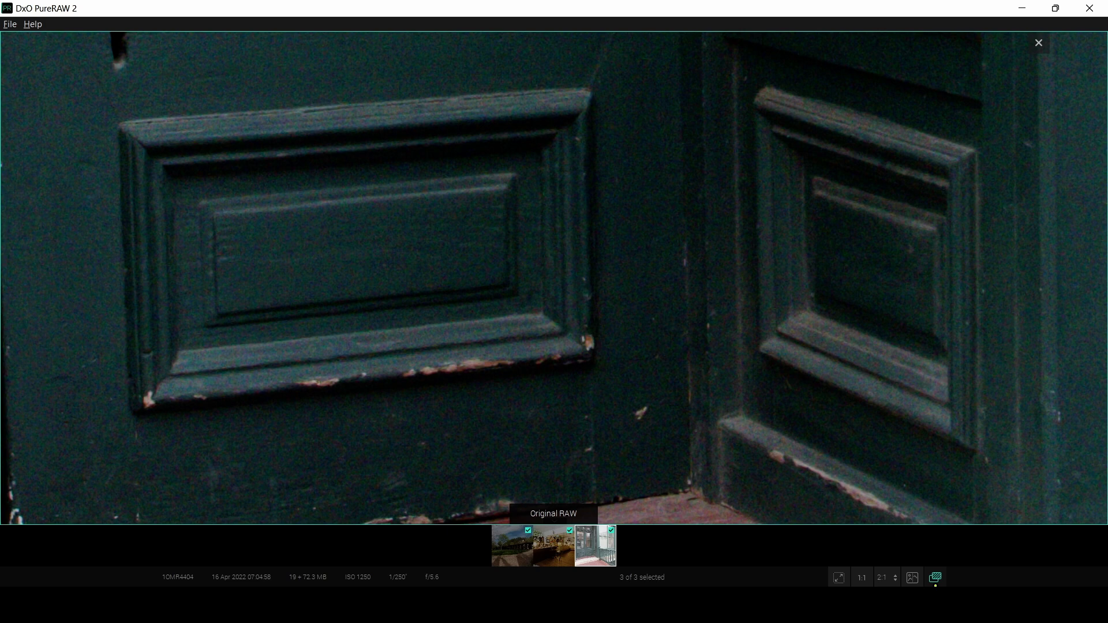
pyautogui.click(935, 578)
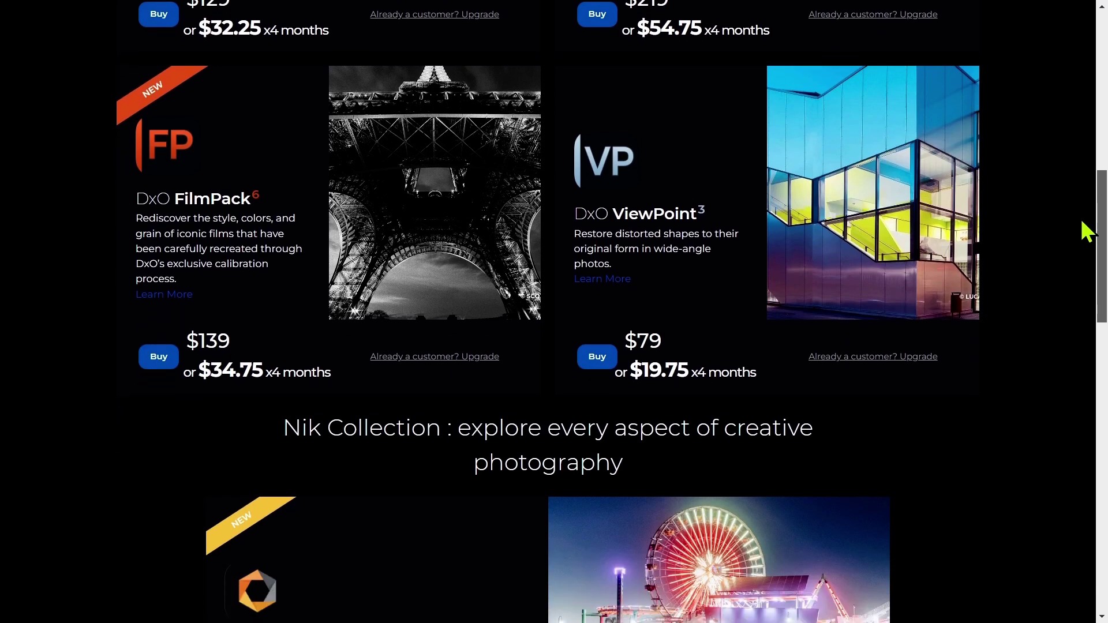
# Step: Scroll past FilmPack and ViewPoint to Nik Collection 5 ($109.99) and the Nik Creative Bundle ($208.99)
pyautogui.scroll(-5, 1083, 245)
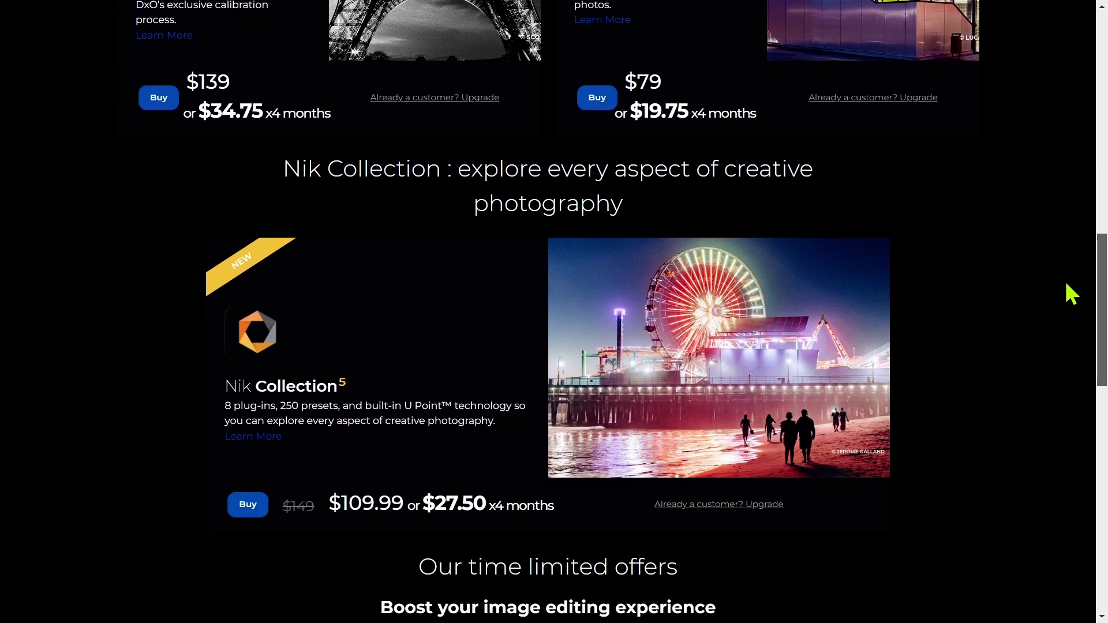
pyautogui.scroll(-5, 1061, 302)
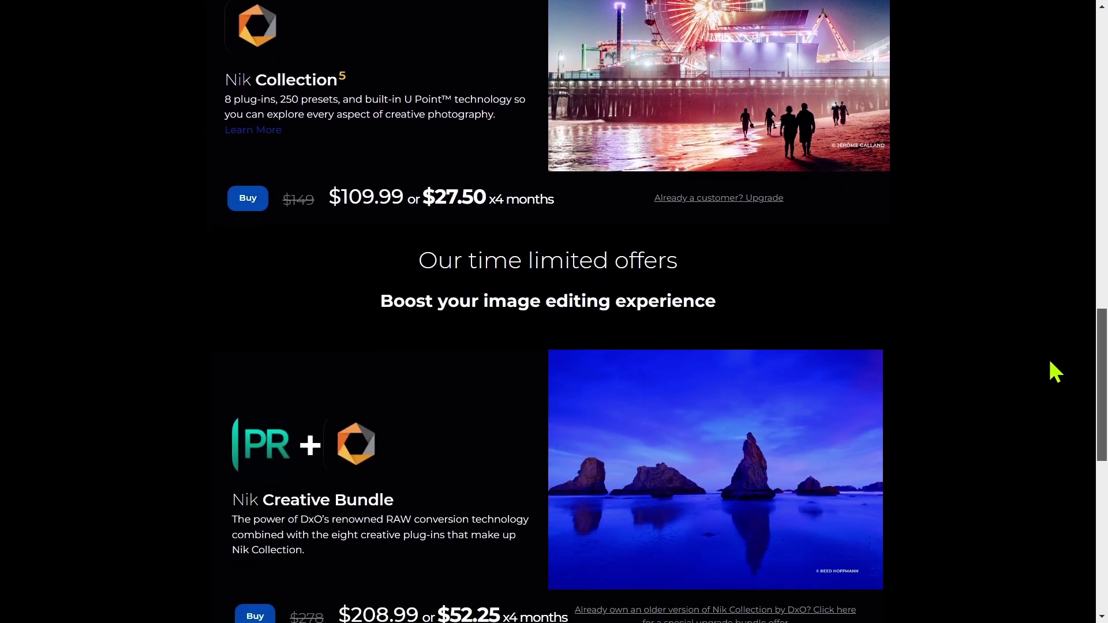
pyautogui.scroll(-4, 1045, 381)
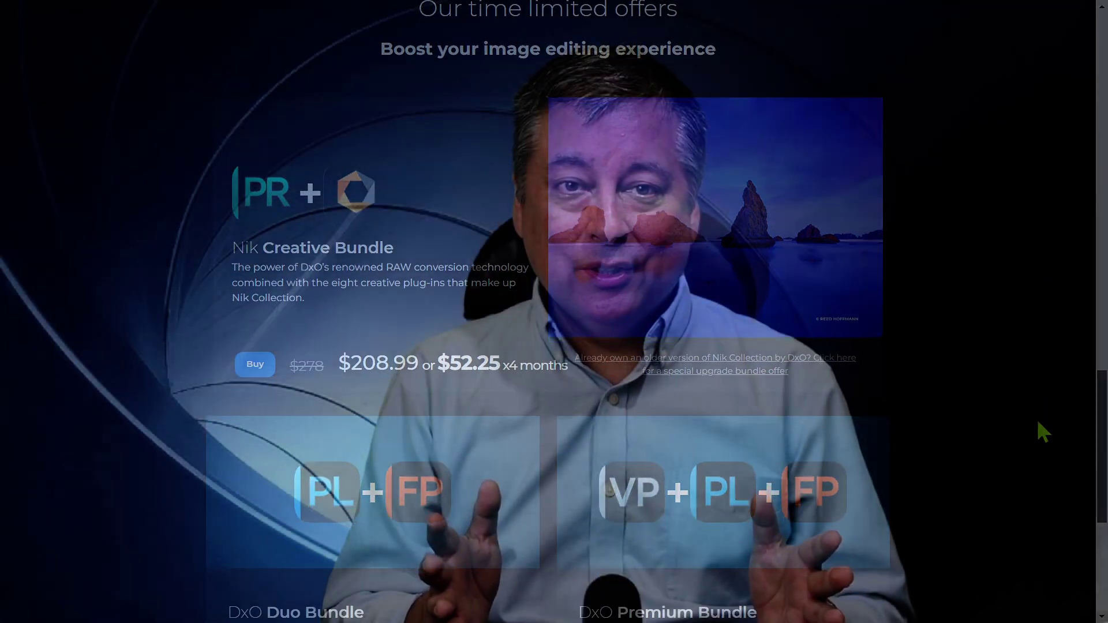